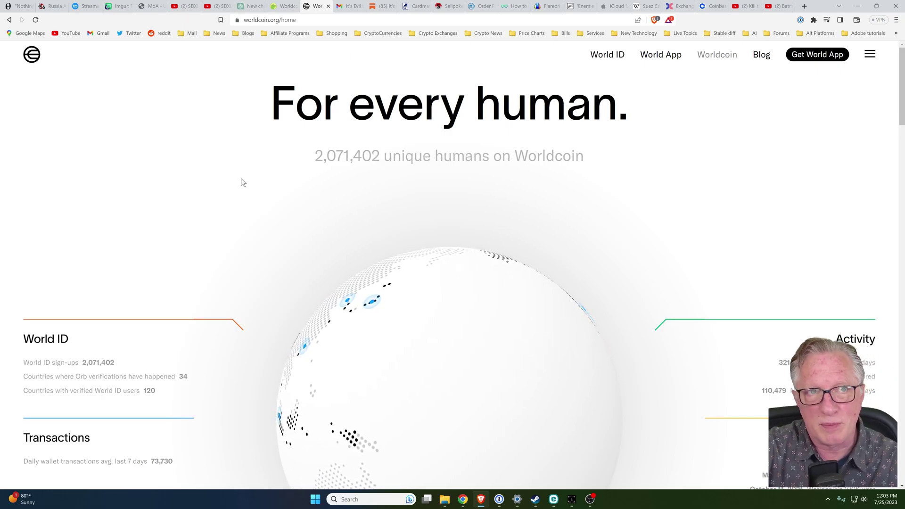
# Bring up Worldcoin's Markets list on CoinGecko and scroll through the WLD exchange pairs
pyautogui.click(285, 7)
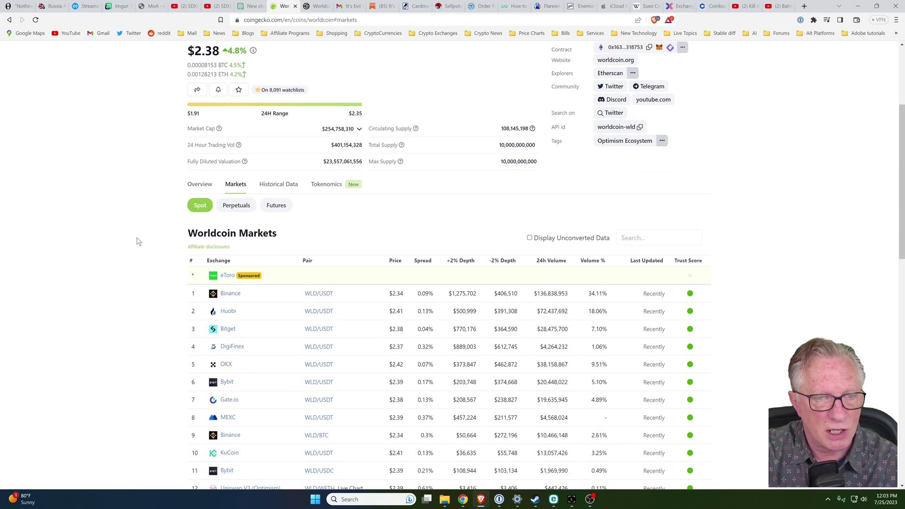
pyautogui.scroll(-4, 120, 225)
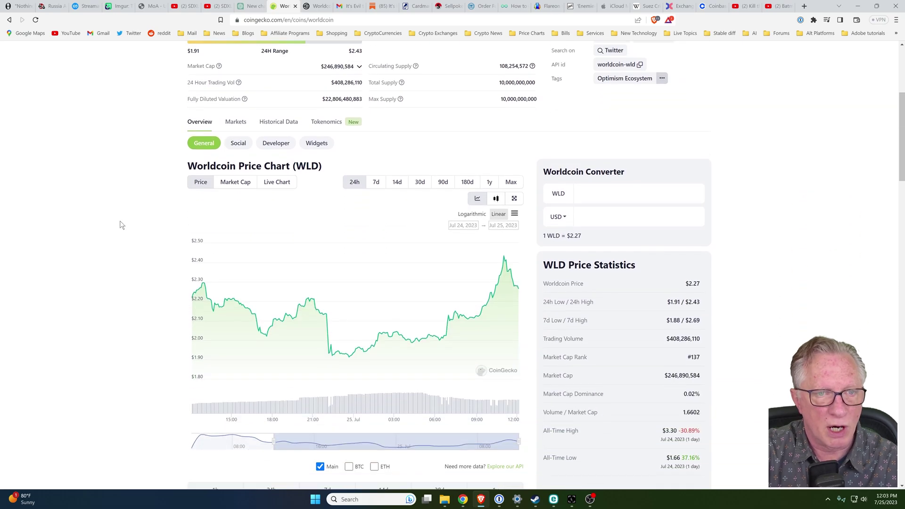
pyautogui.click(237, 106)
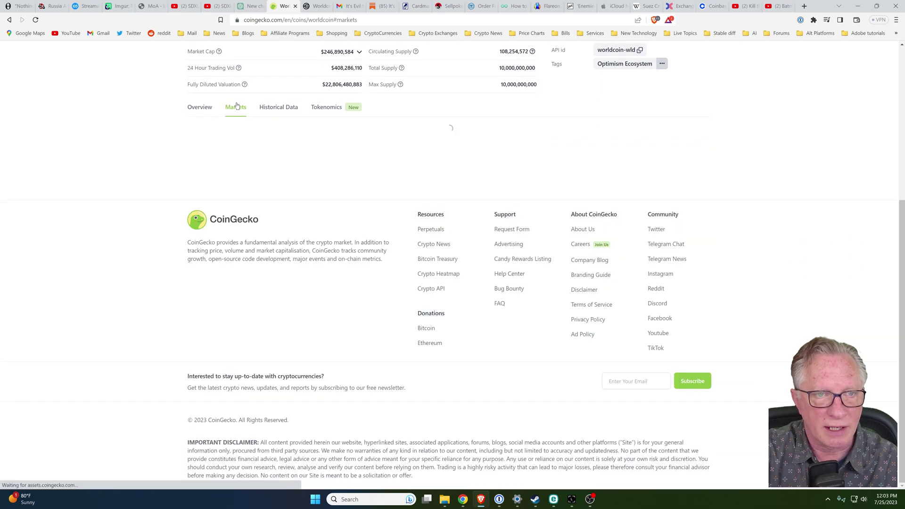
pyautogui.scroll(-3, 120, 226)
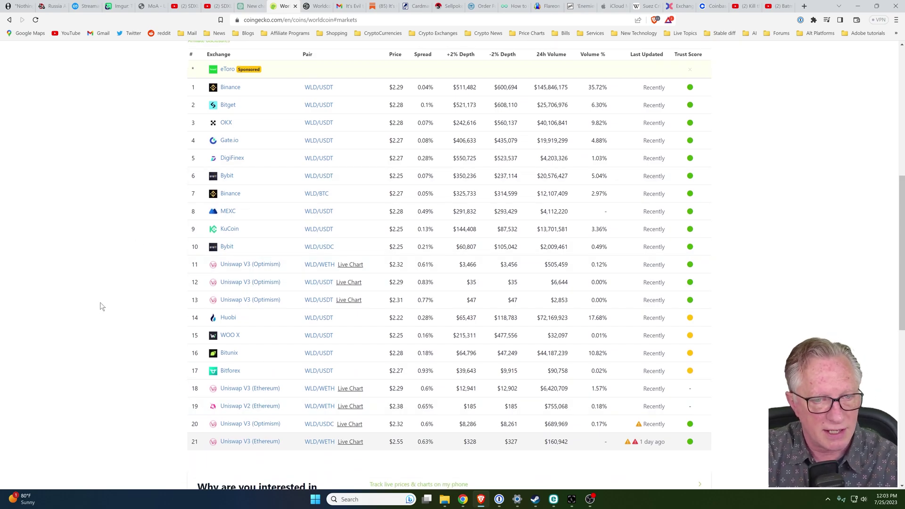
pyautogui.scroll(3, 104, 313)
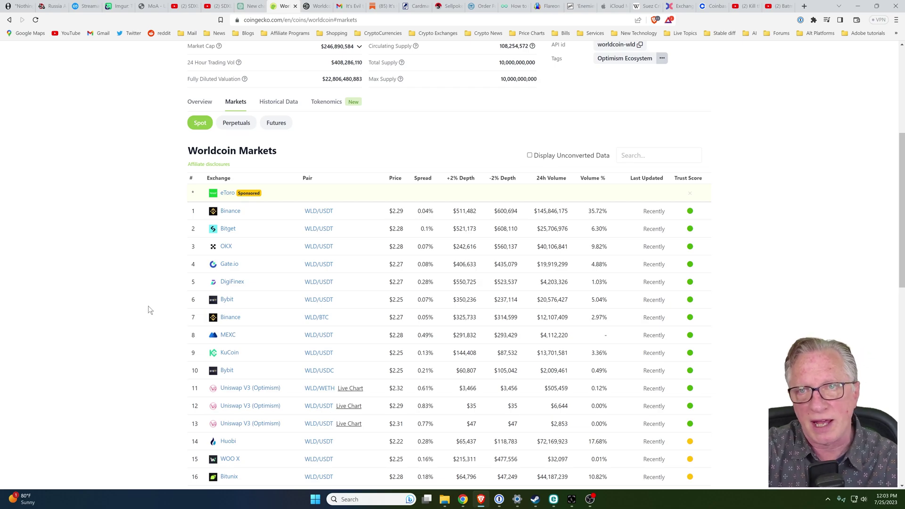
pyautogui.scroll(2, 149, 310)
pyautogui.scroll(-4, 149, 310)
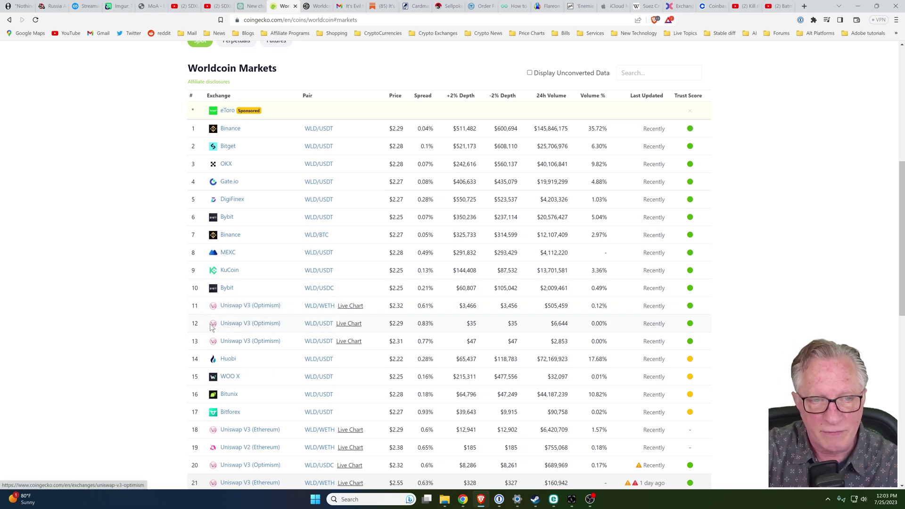
pyautogui.scroll(6, 158, 361)
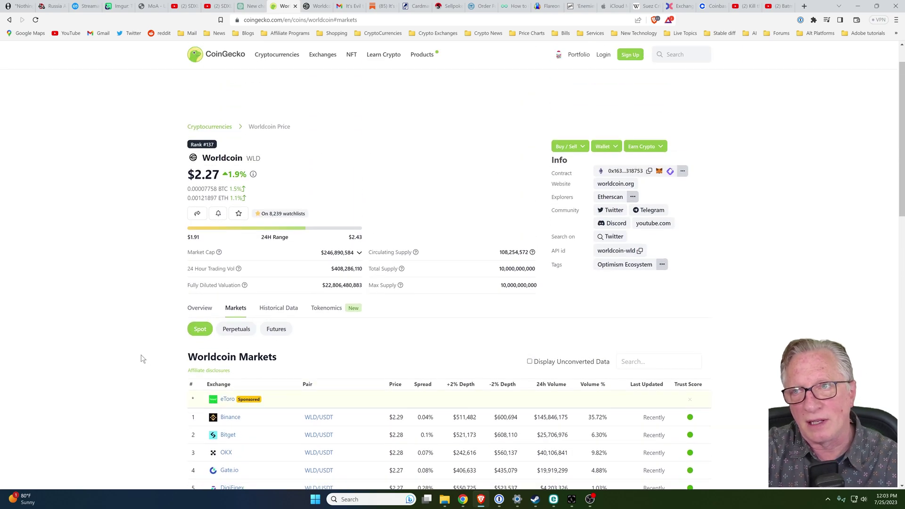
pyautogui.scroll(1, 141, 356)
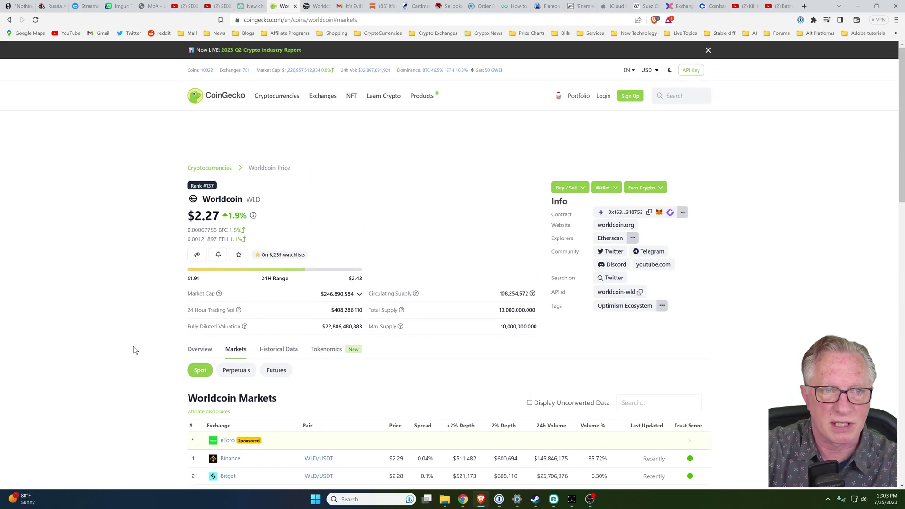
# Deposit 50 USD in cash into the Coinbase US Dollar balance
pyautogui.click(713, 6)
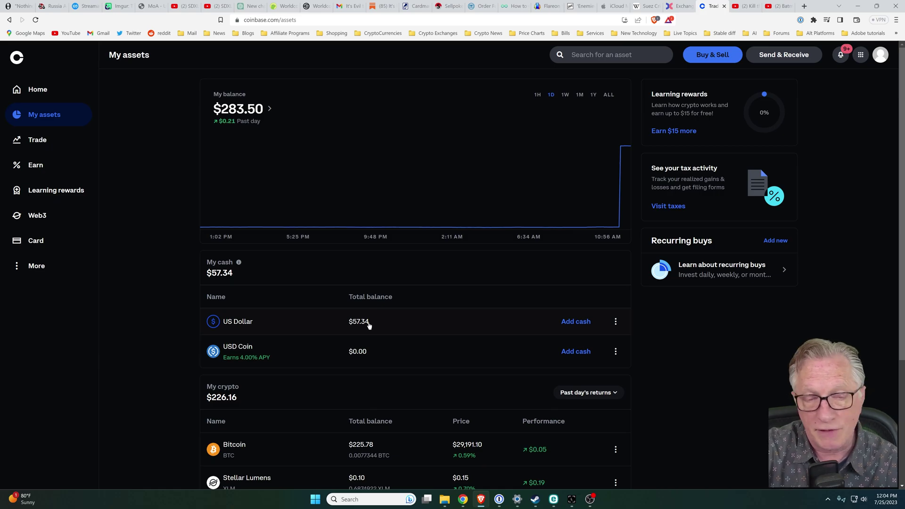
pyautogui.click(572, 324)
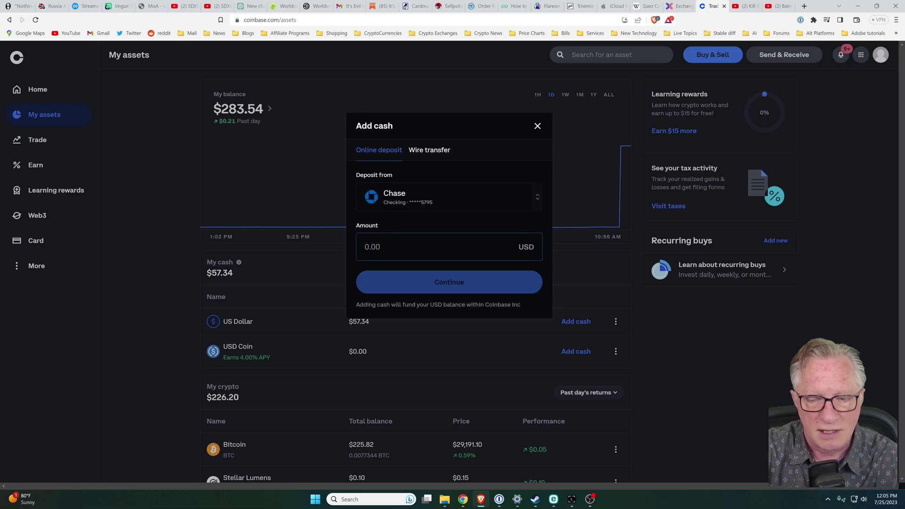
pyautogui.write('50')
pyautogui.press('Return')
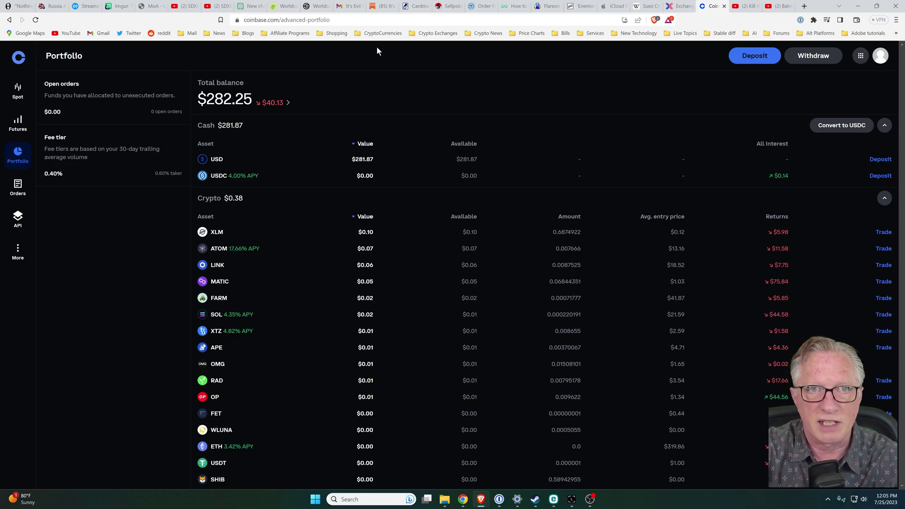
pyautogui.click(283, 6)
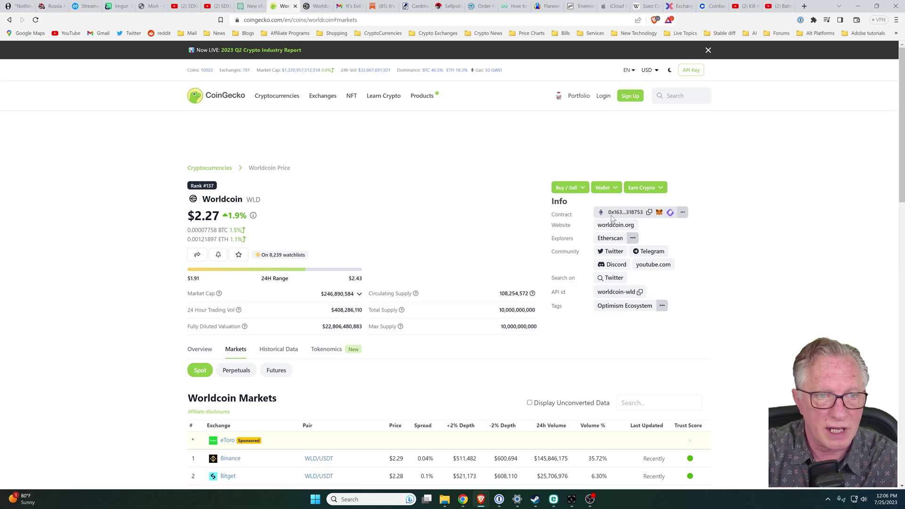
pyautogui.click(683, 213)
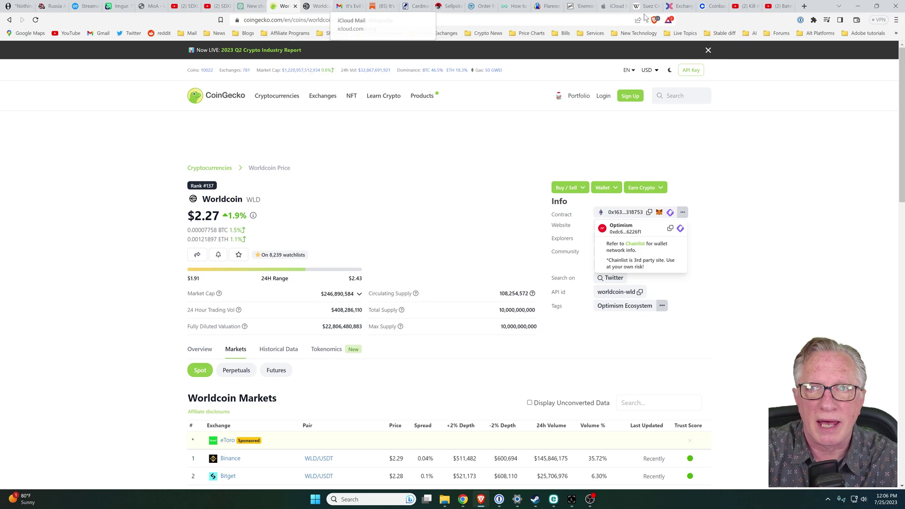
pyautogui.click(710, 6)
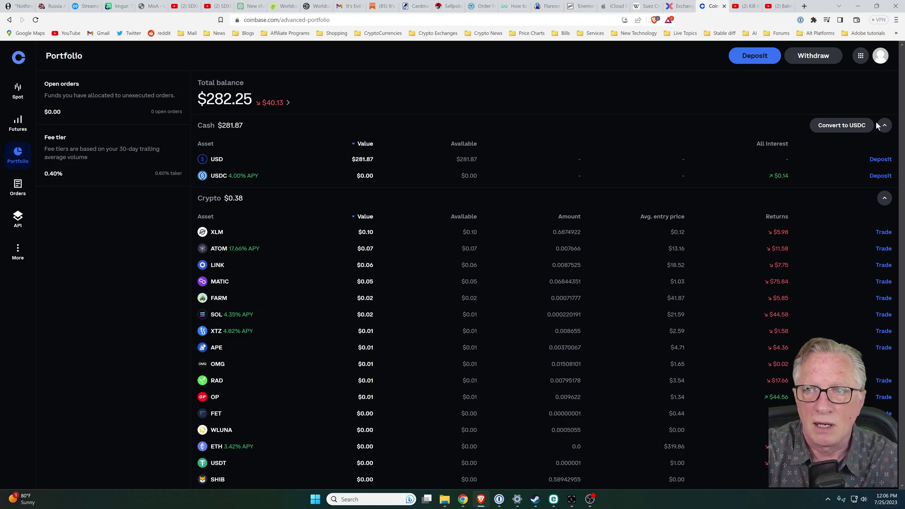
# Find and open the OP-USD market in Coinbase's trading view after a failed WLD search
pyautogui.click(880, 55)
pyautogui.click(844, 158)
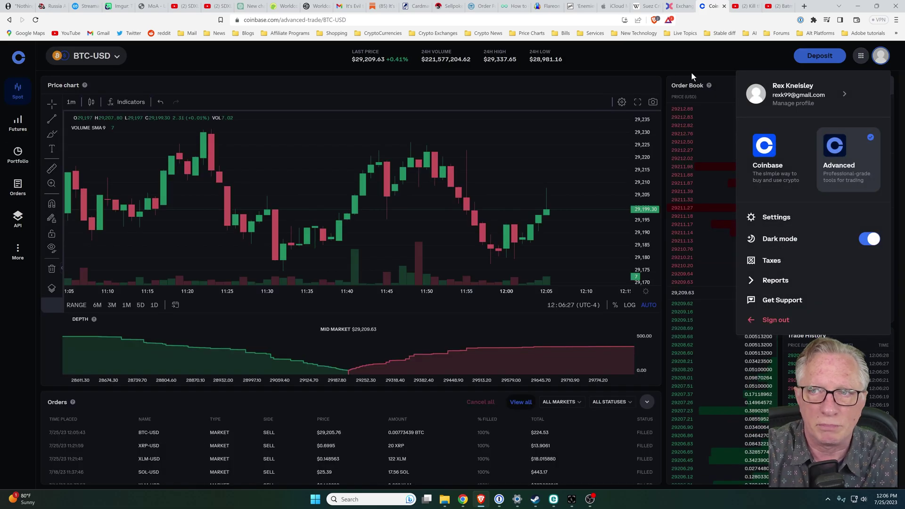
pyautogui.click(117, 55)
pyautogui.click(118, 57)
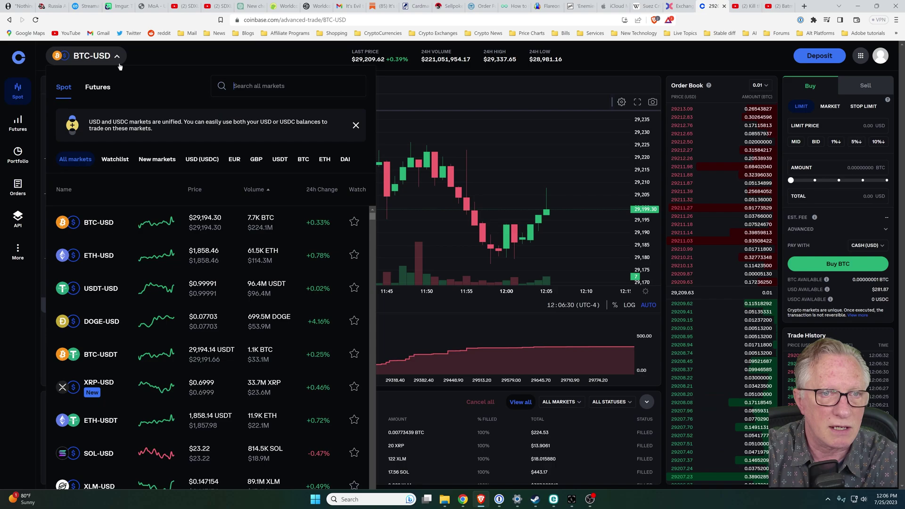
pyautogui.write('op')
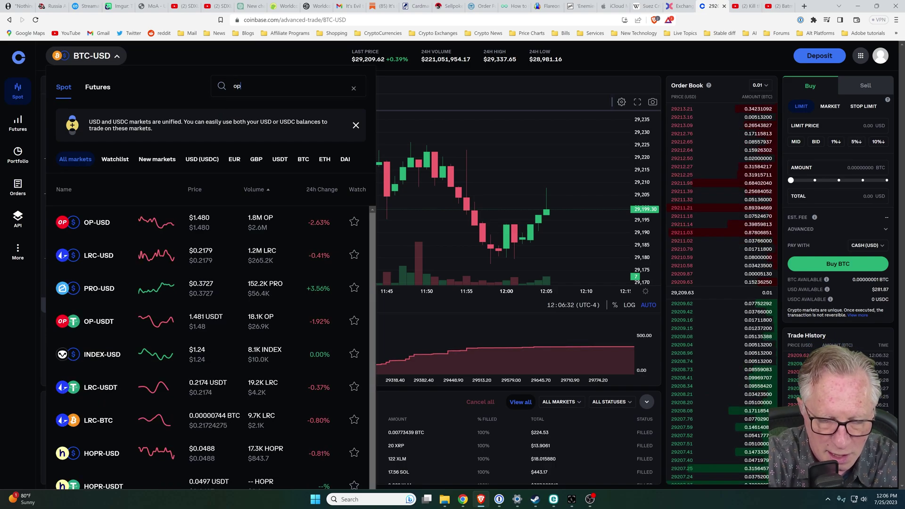
pyautogui.press('BackSpace')
pyautogui.press('BackSpace')
pyautogui.write('wrd')
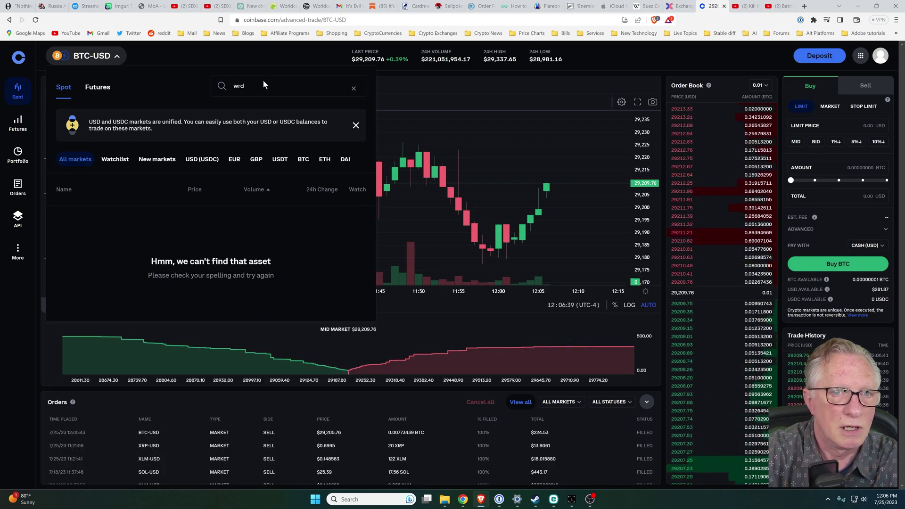
pyautogui.click(285, 6)
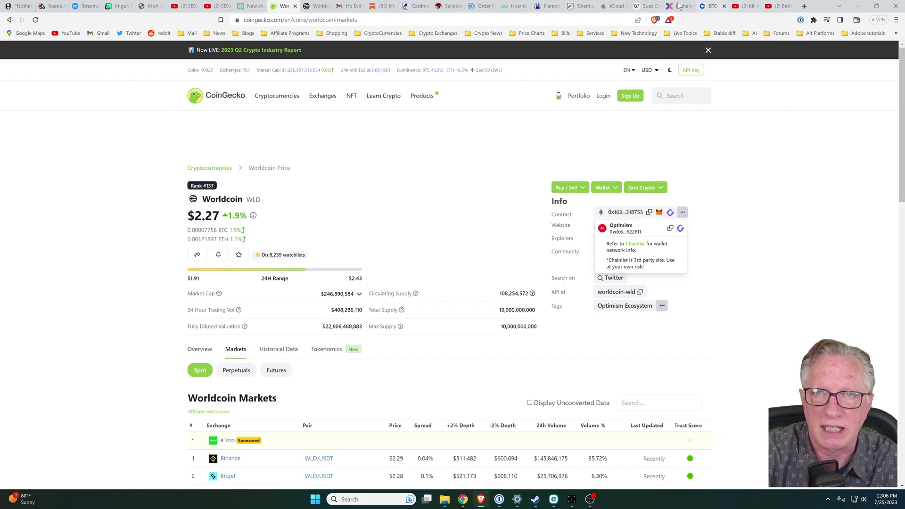
pyautogui.click(712, 6)
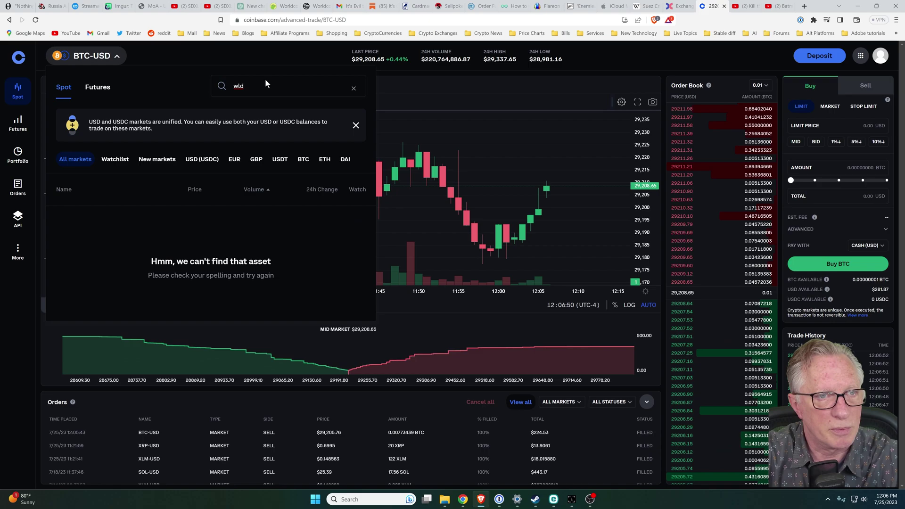
pyautogui.press('BackSpace')
pyautogui.press('BackSpace')
pyautogui.press('BackSpace')
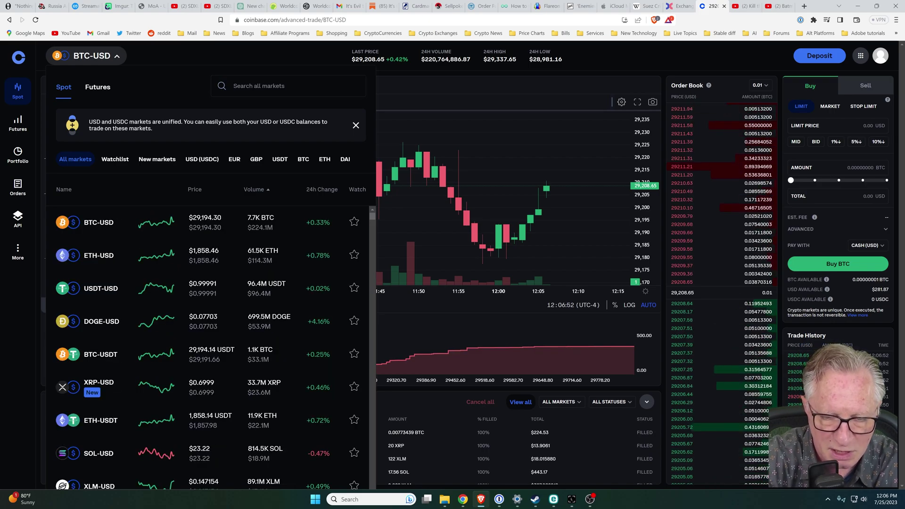
pyautogui.write('opt')
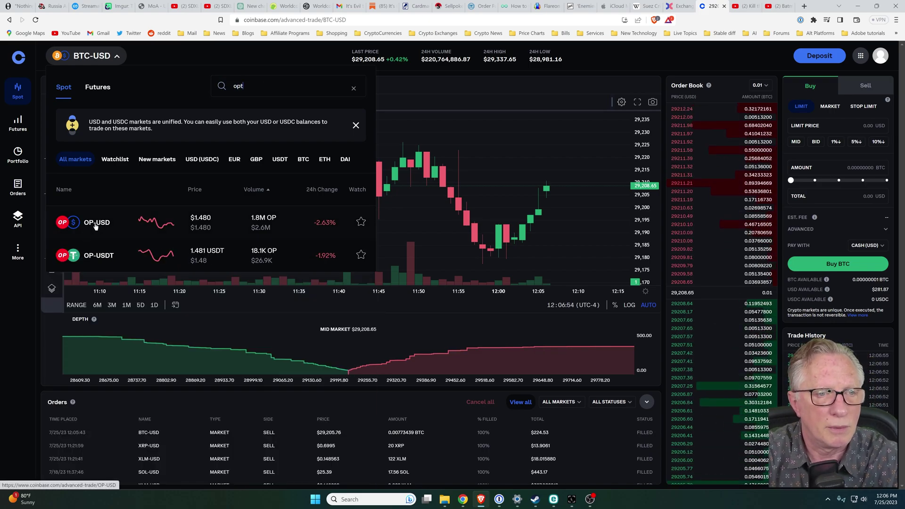
pyautogui.click(95, 228)
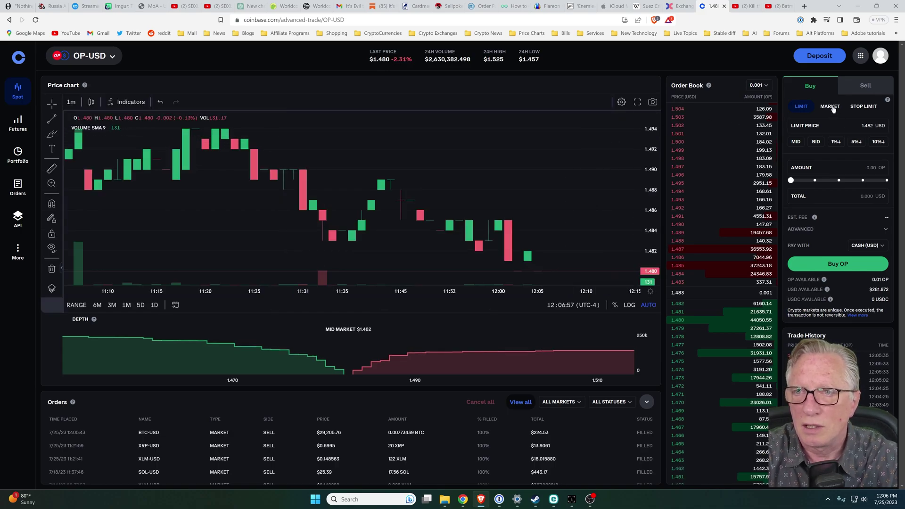
# Market-buy OP with all available USD cash and review the portfolio
pyautogui.click(835, 108)
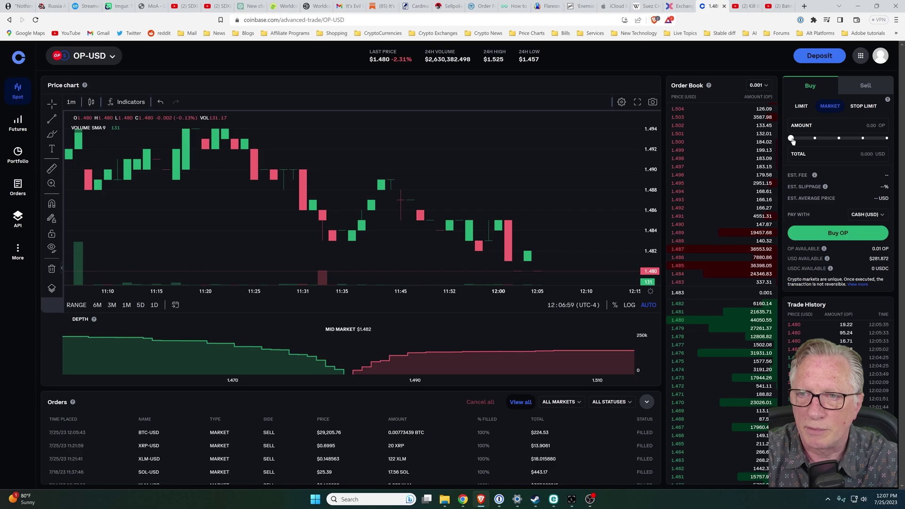
pyautogui.click(891, 139)
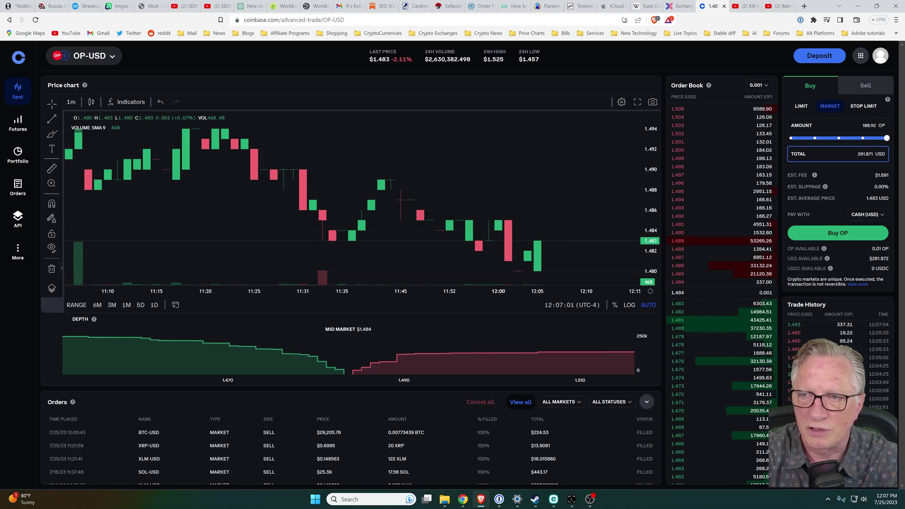
pyautogui.click(838, 234)
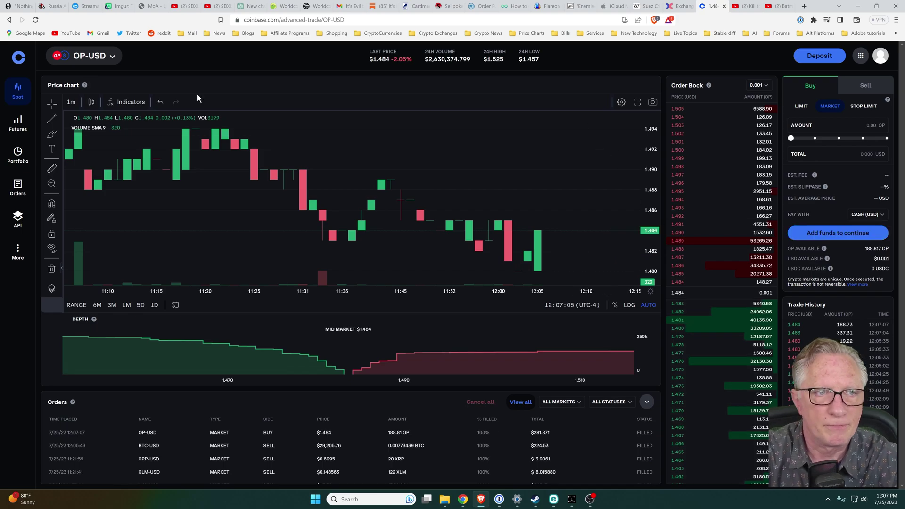
pyautogui.click(18, 154)
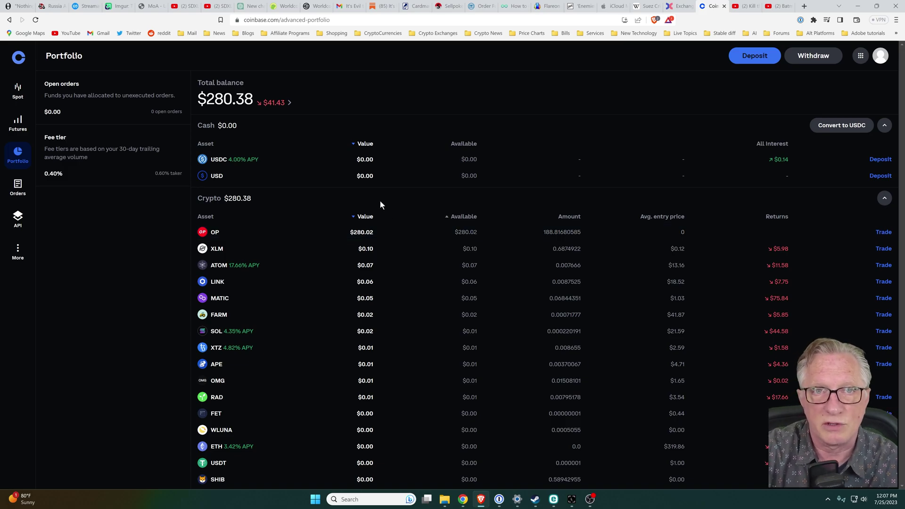
# Add Optimism from MetaMask's popular networks and switch the wallet to it
pyautogui.click(463, 499)
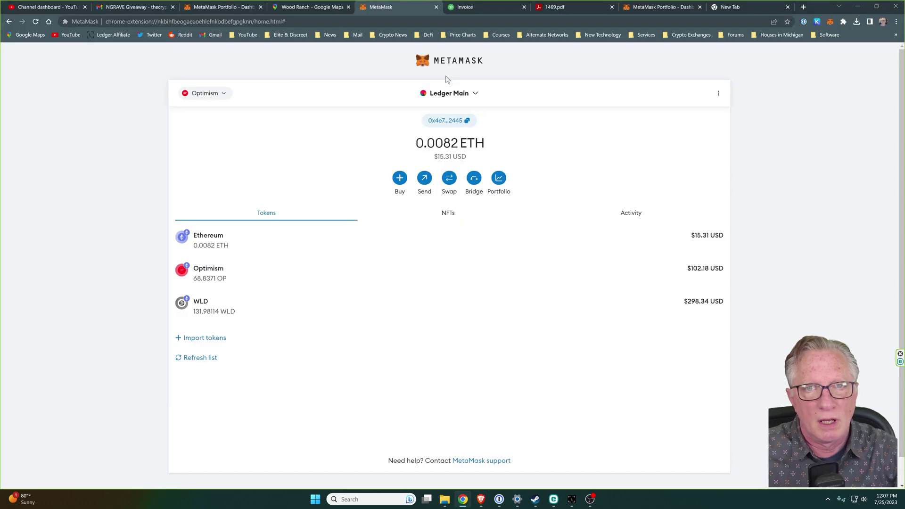
pyautogui.click(225, 95)
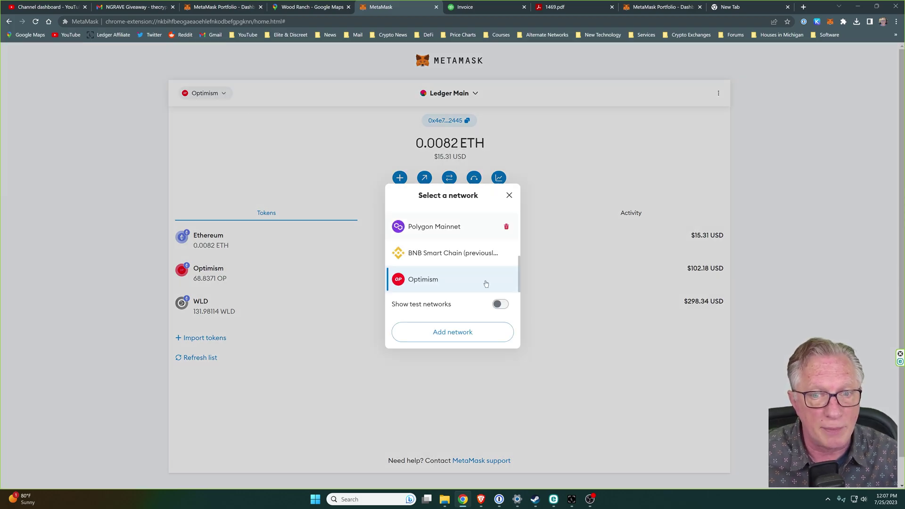
pyautogui.click(450, 332)
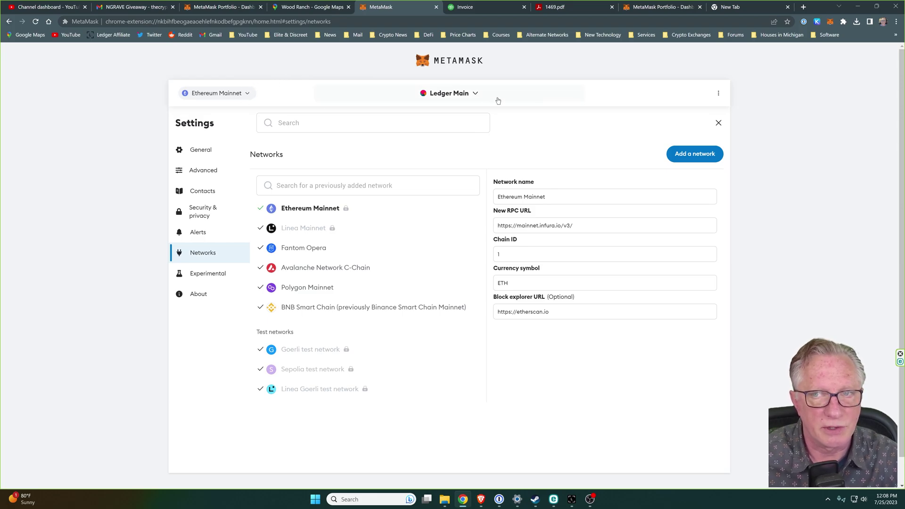
pyautogui.click(718, 124)
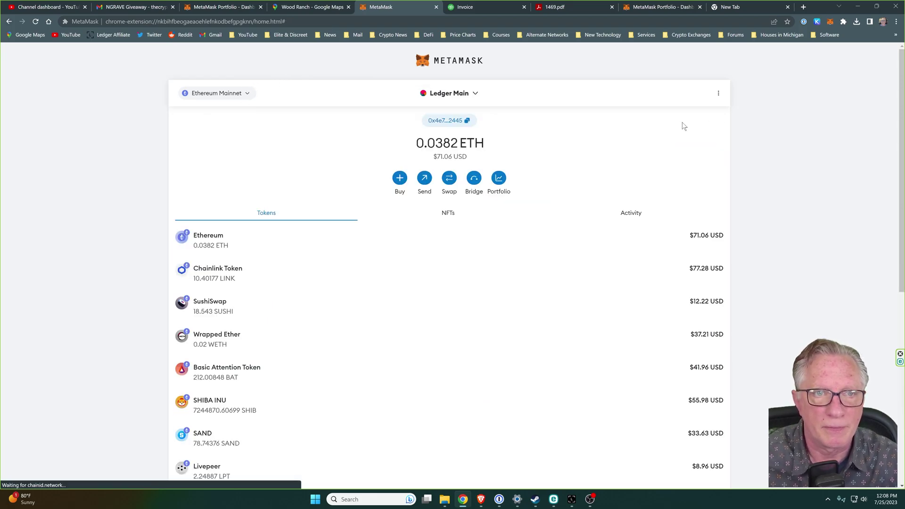
pyautogui.click(249, 95)
pyautogui.click(397, 330)
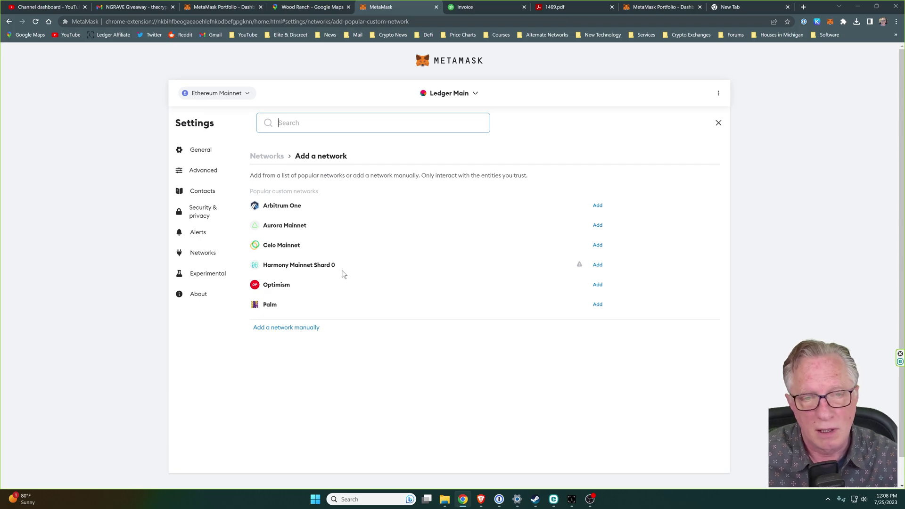
pyautogui.click(597, 285)
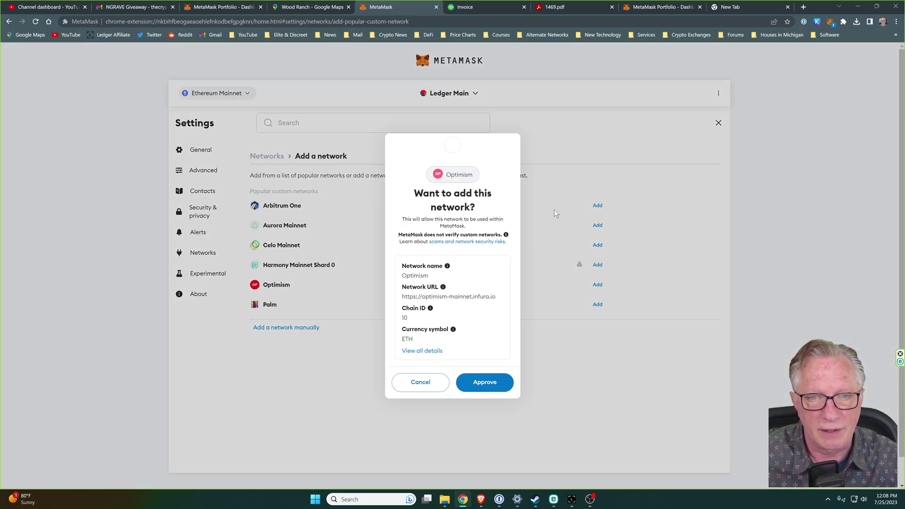
pyautogui.click(489, 383)
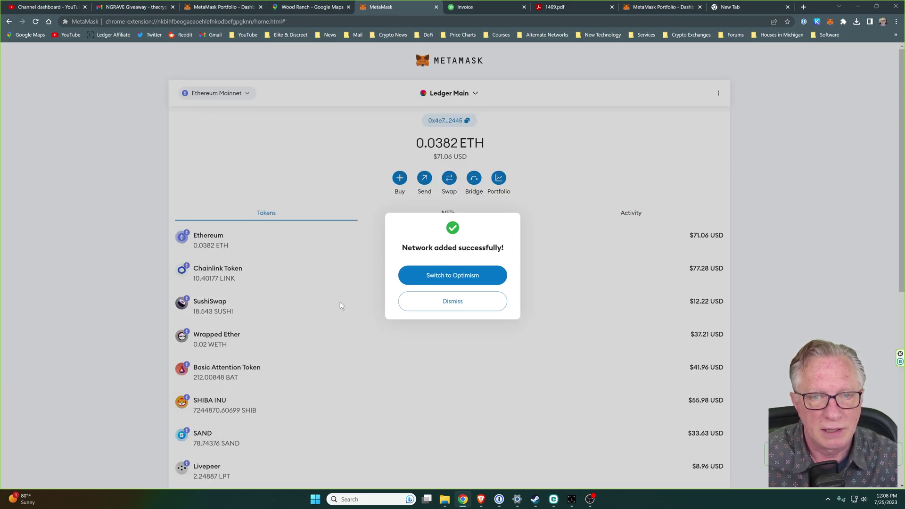
pyautogui.click(453, 277)
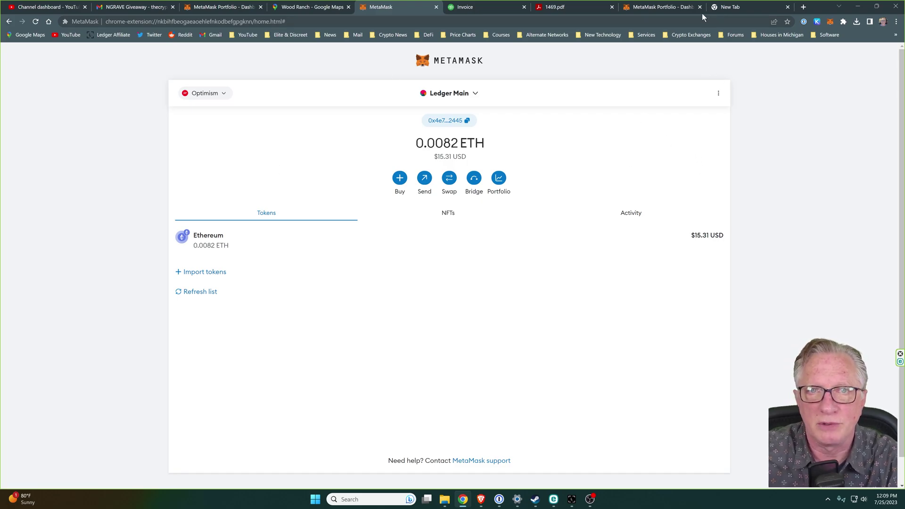
# Search 'op' on CoinGecko, open the Optimism (OP) page and copy its contract address
pyautogui.click(728, 7)
pyautogui.click(503, 212)
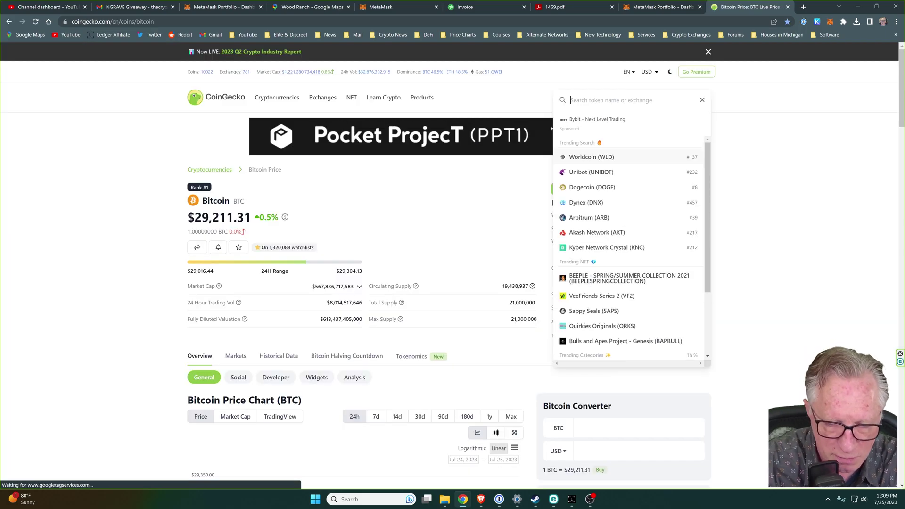
pyautogui.write('op')
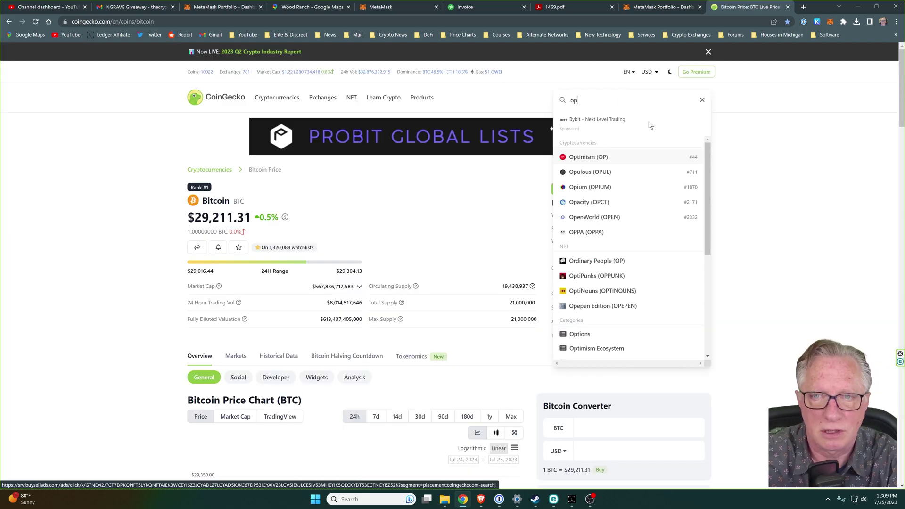
pyautogui.click(625, 157)
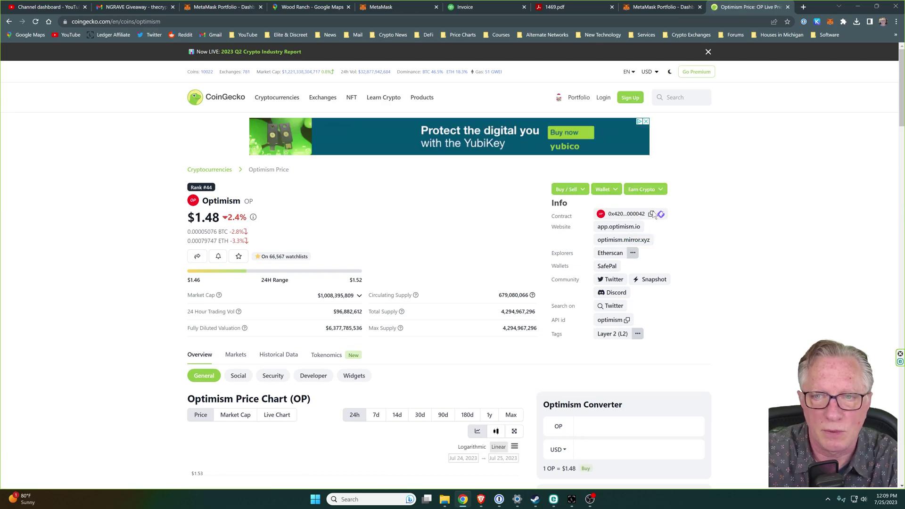
pyautogui.click(661, 214)
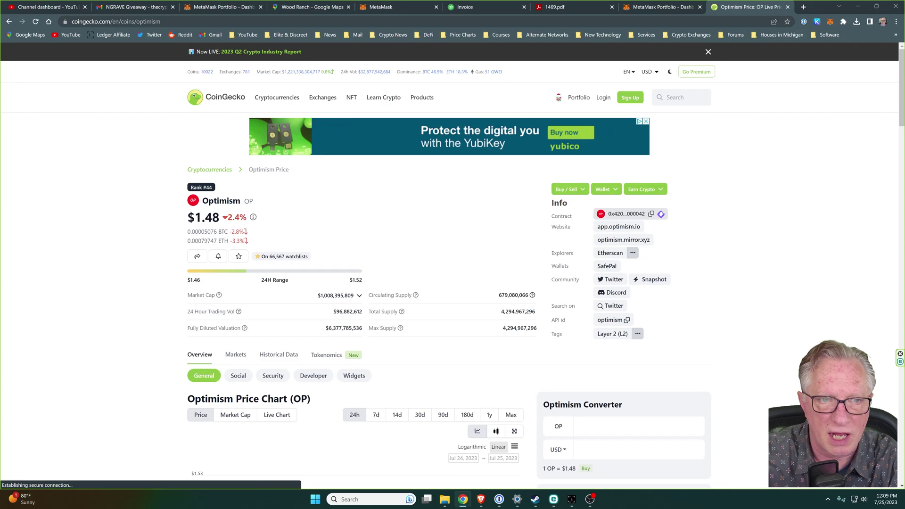
# Import OP into MetaMask on Optimism by its pasted contract address, showing 68.8371 OP
pyautogui.click(652, 214)
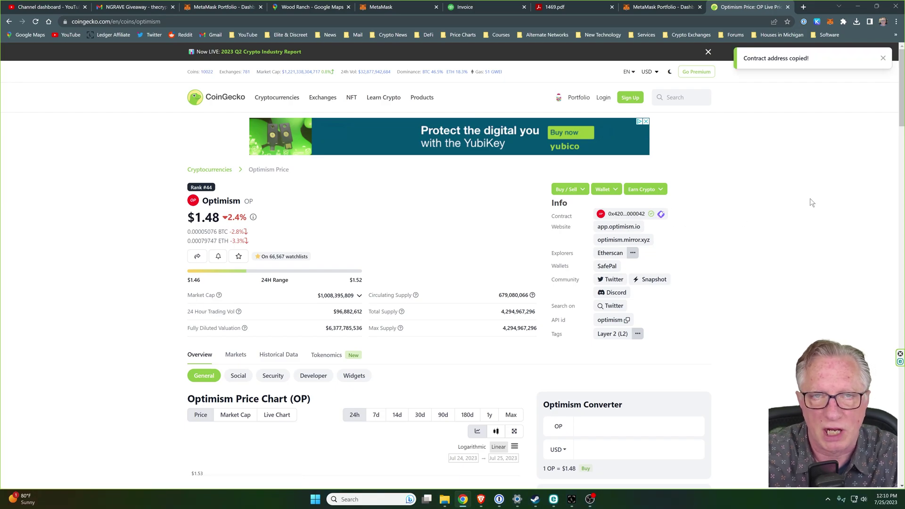
pyautogui.click(401, 7)
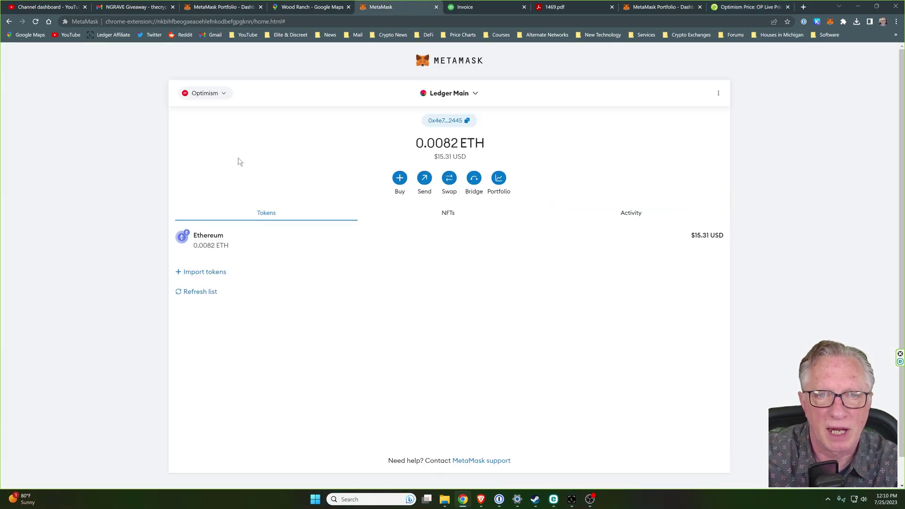
pyautogui.click(200, 273)
pyautogui.rightClick(395, 219)
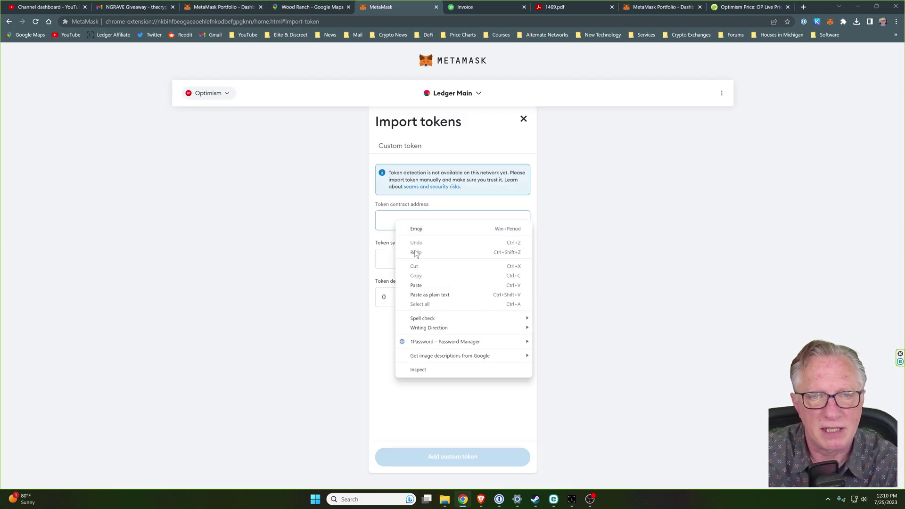
pyautogui.click(429, 286)
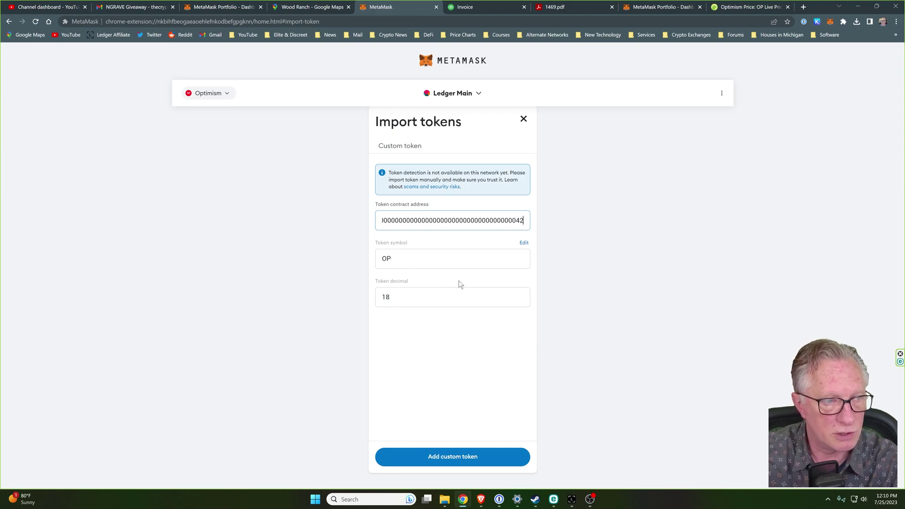
pyautogui.click(469, 462)
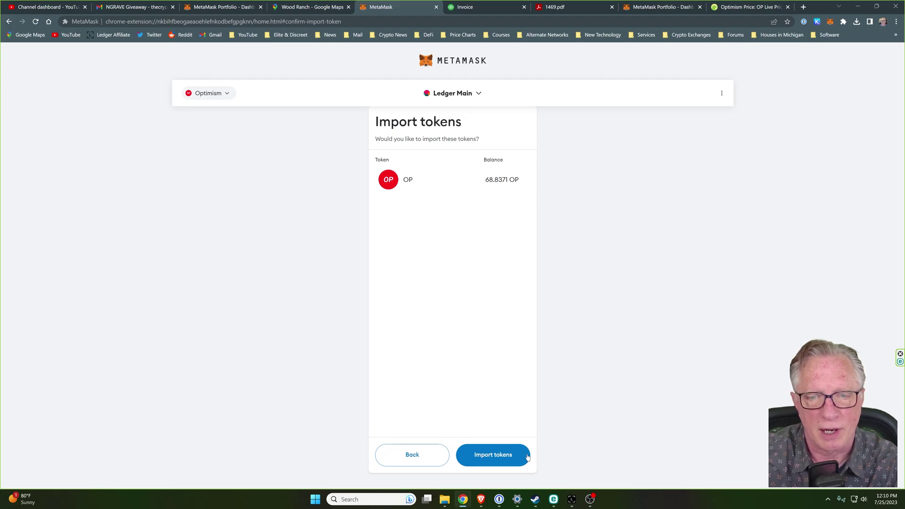
pyautogui.click(506, 457)
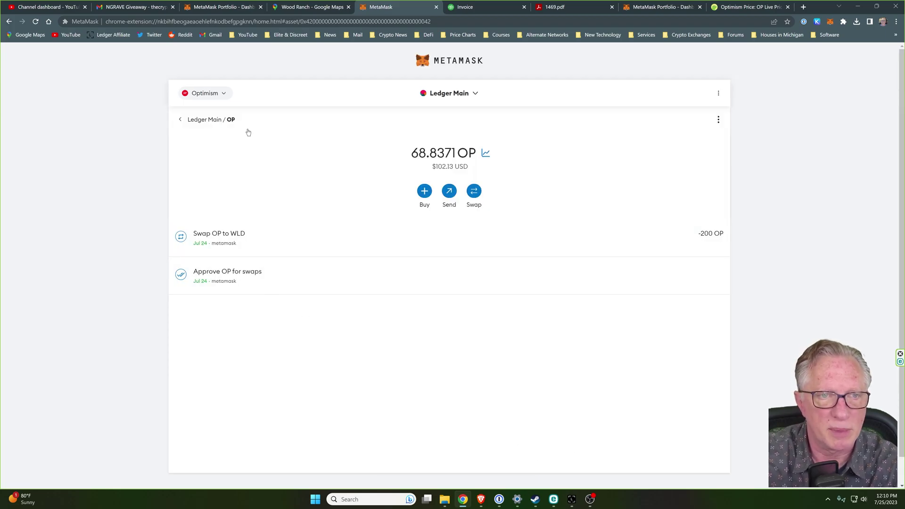
pyautogui.click(199, 120)
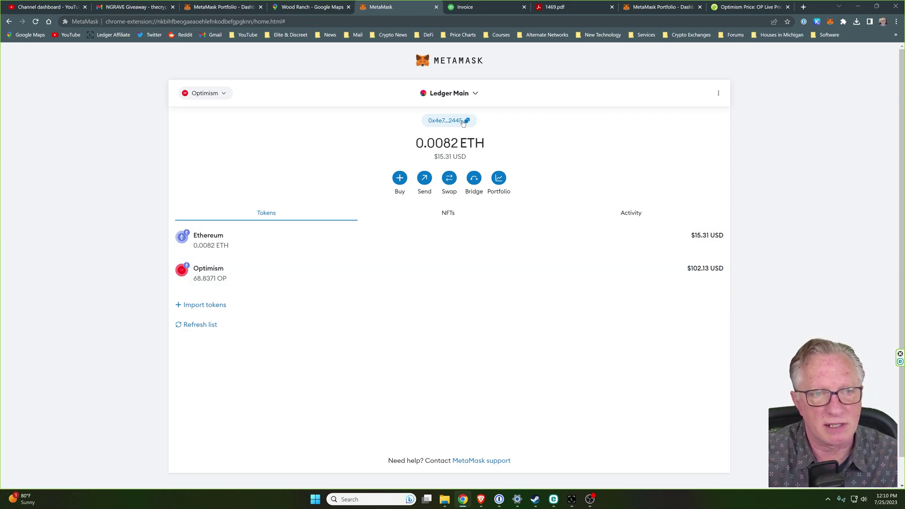
# Send the whole Coinbase OP balance to the MetaMask wallet address, confirmed with the authenticator code
pyautogui.click(481, 500)
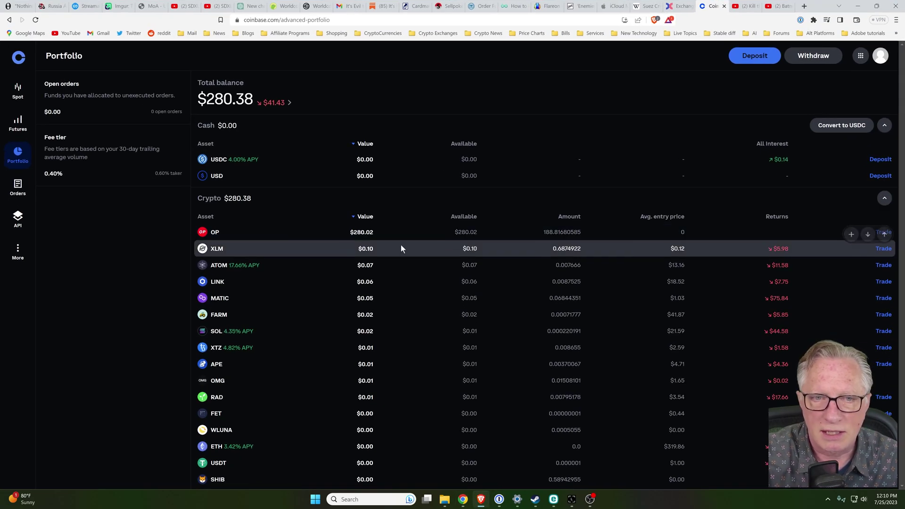
pyautogui.click(284, 234)
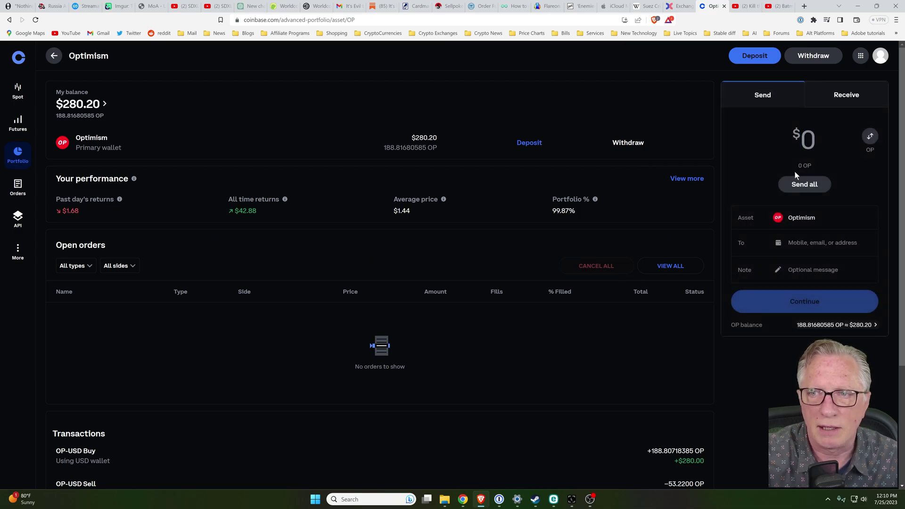
pyautogui.click(805, 188)
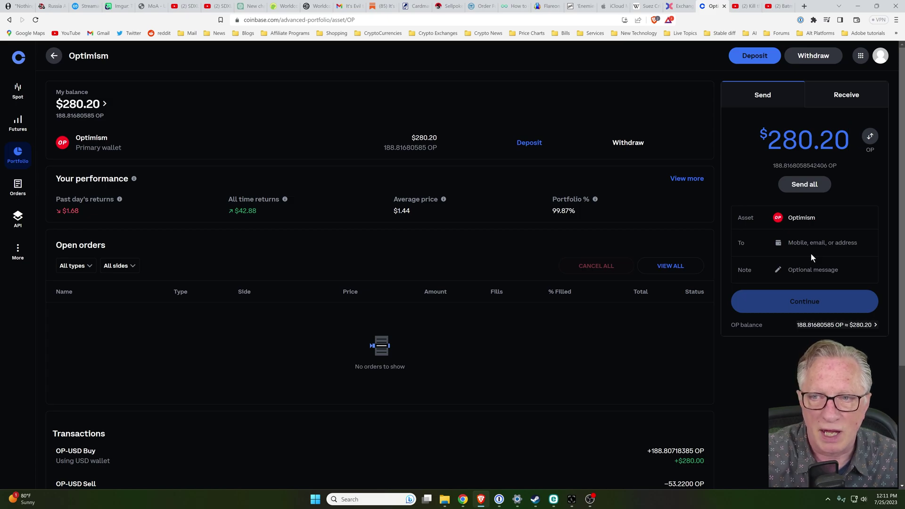
pyautogui.rightClick(803, 242)
pyautogui.click(726, 308)
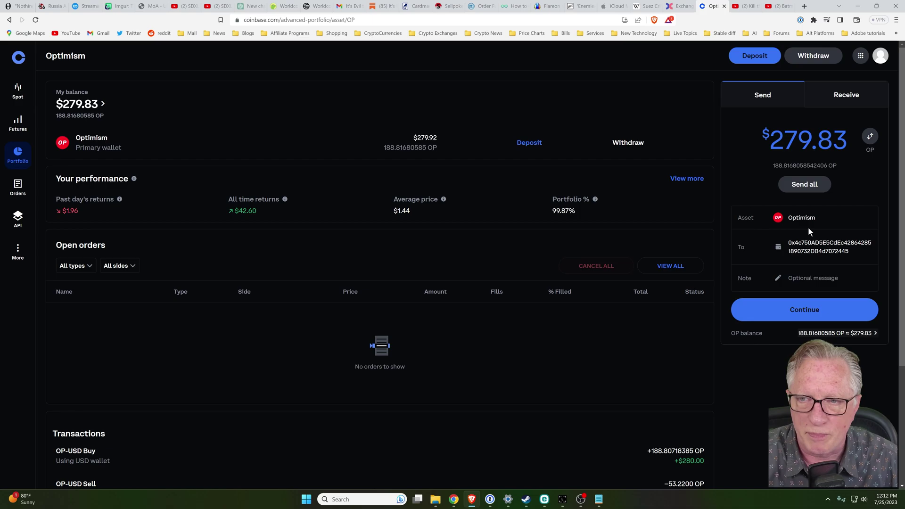
pyautogui.click(805, 315)
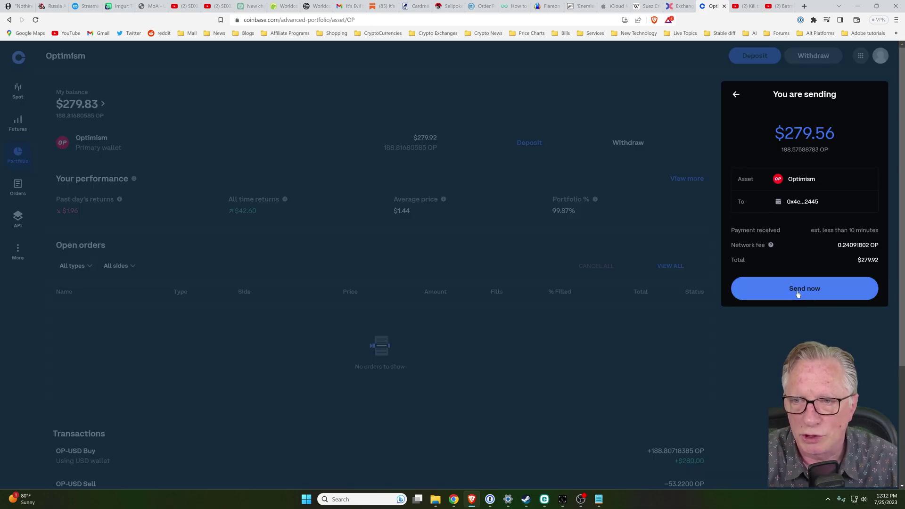
pyautogui.click(798, 294)
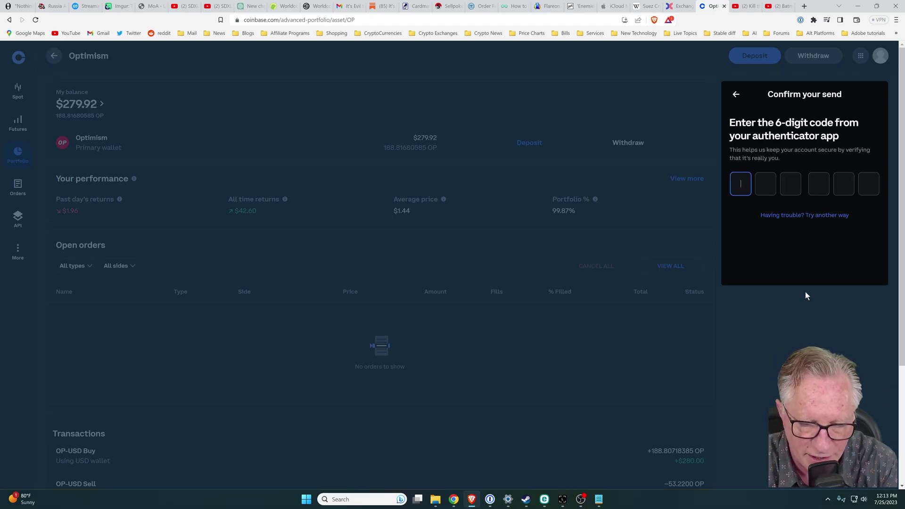
pyautogui.hotkey('ctrl', 'v')
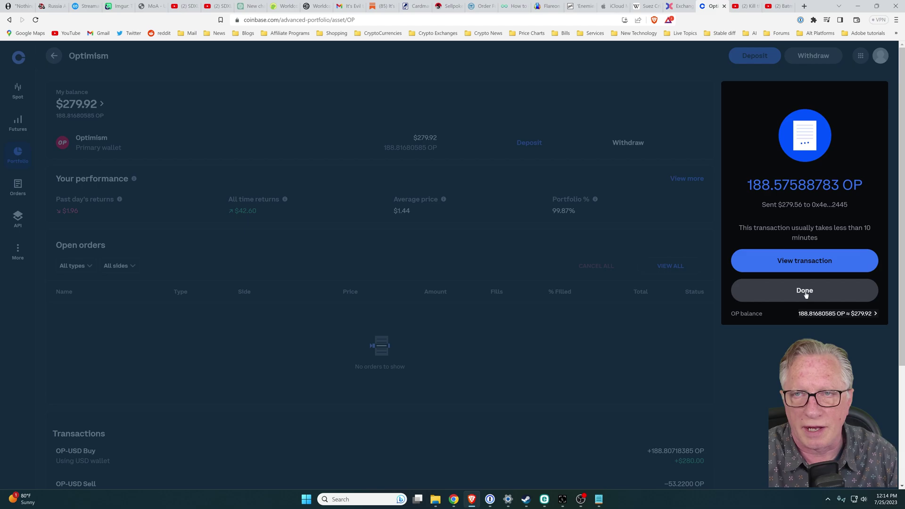
pyautogui.click(805, 291)
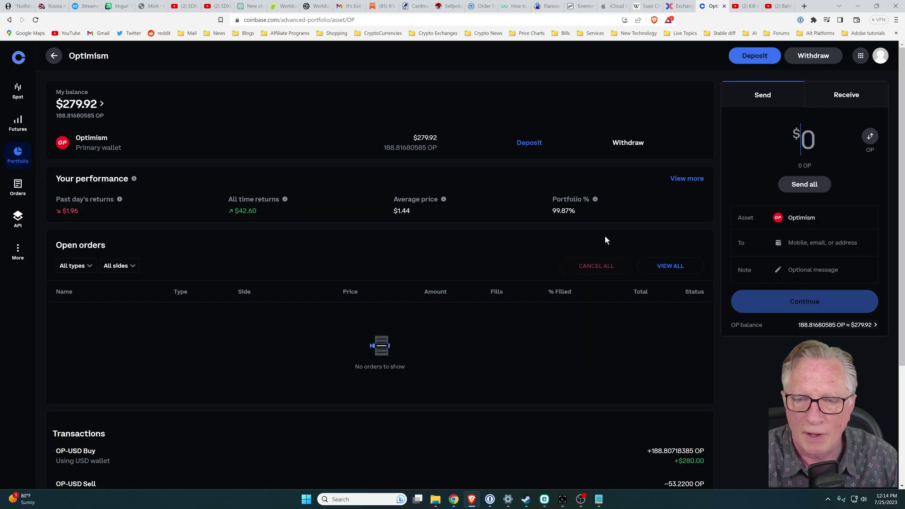
pyautogui.click(453, 499)
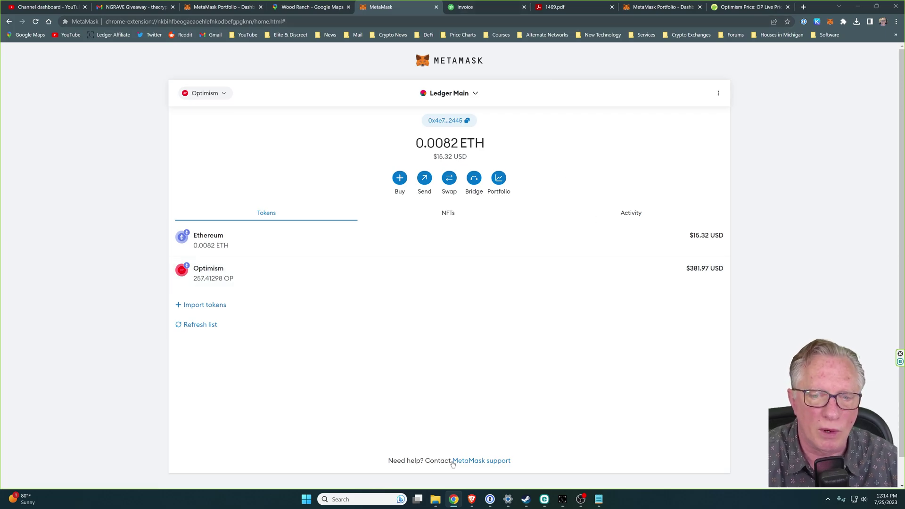
# Copy the Optimism contract address from CoinGecko's Worldcoin (WLD) page
pyautogui.click(747, 7)
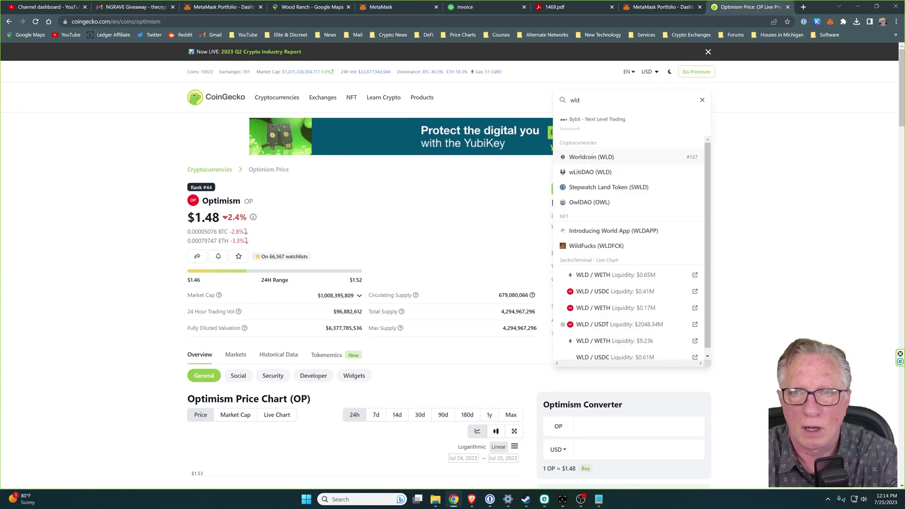
pyautogui.click(623, 157)
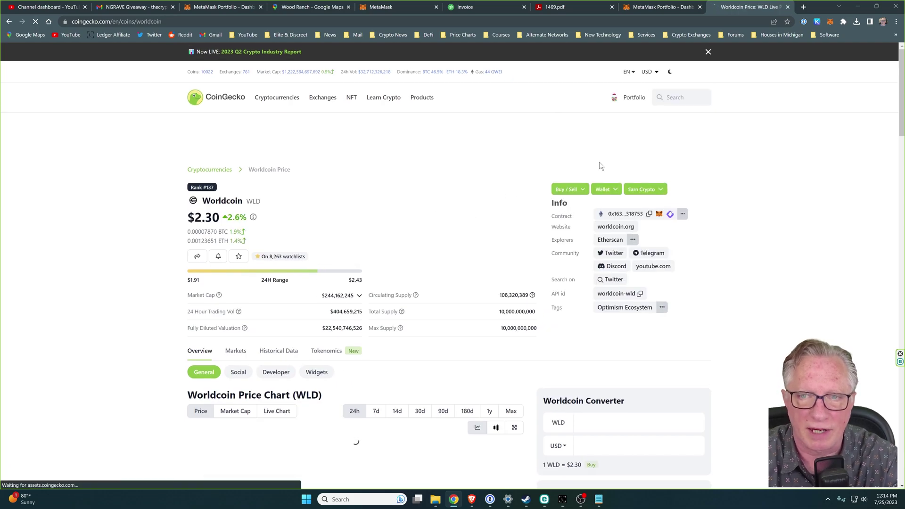
pyautogui.click(683, 215)
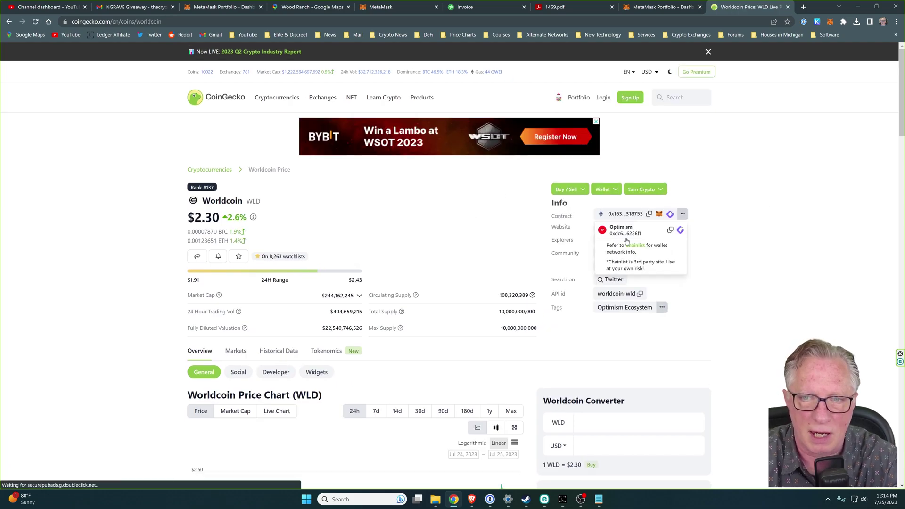
pyautogui.click(670, 231)
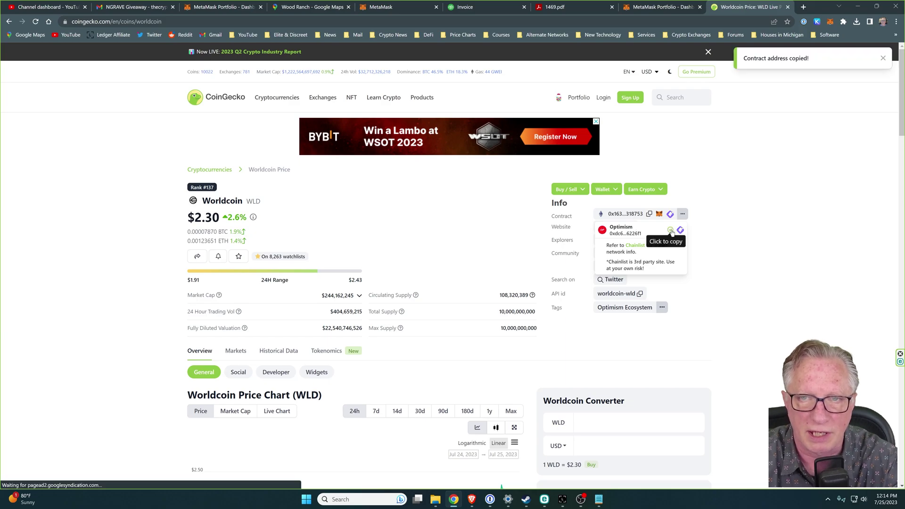
pyautogui.click(405, 6)
# Import WLD as a custom token from the pasted Worldcoin contract, showing 131.98114 WLD
pyautogui.click(219, 304)
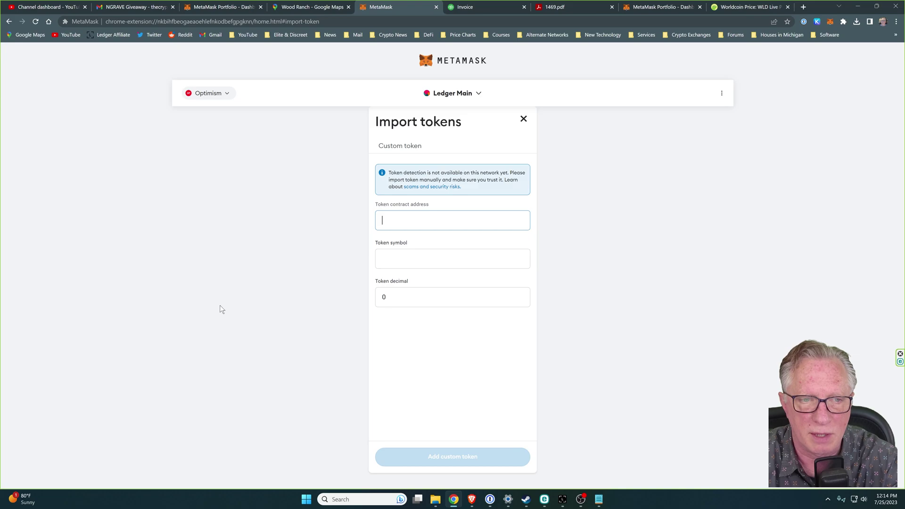
pyautogui.rightClick(387, 221)
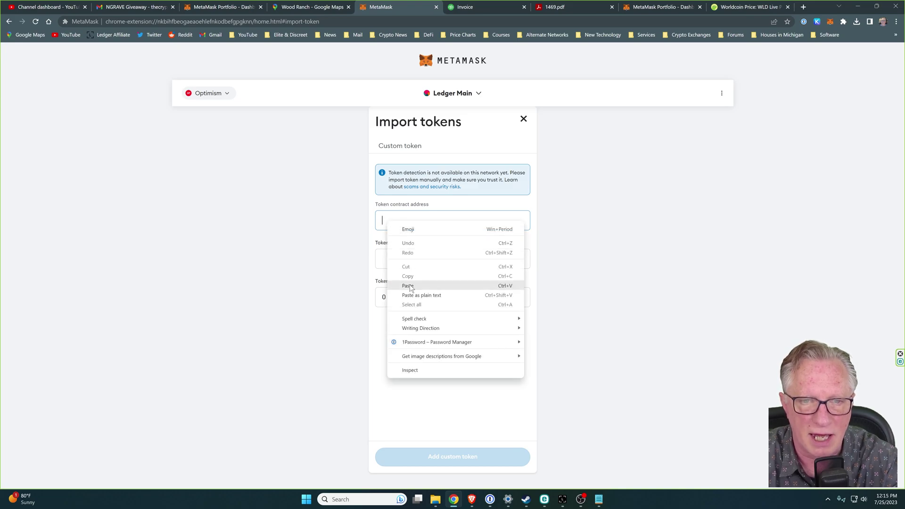
pyautogui.click(407, 285)
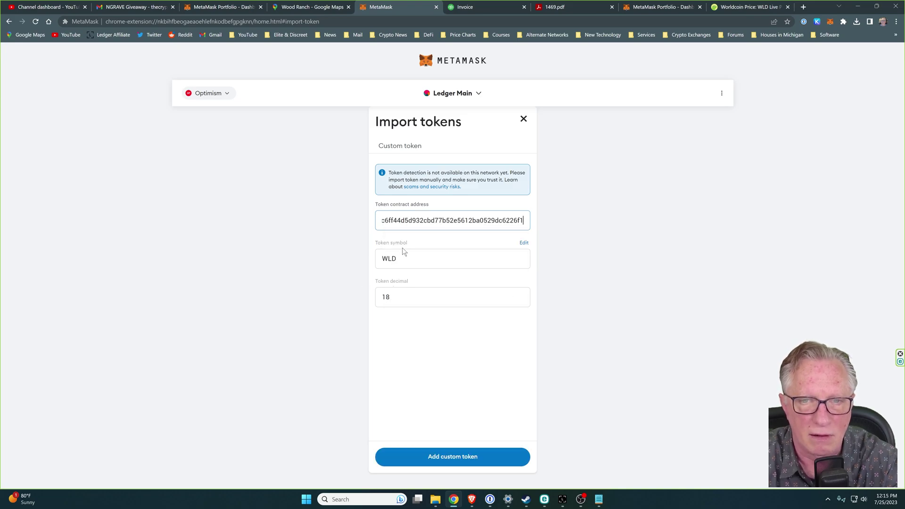
pyautogui.click(454, 460)
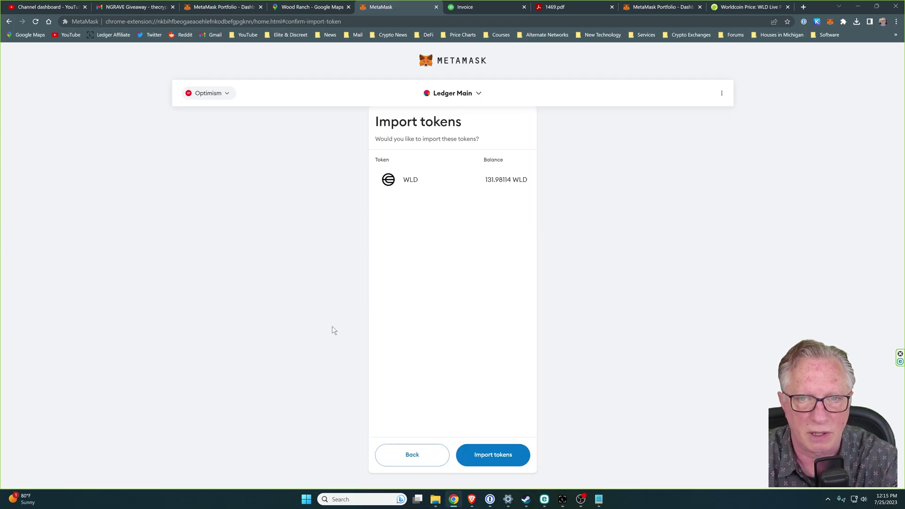
pyautogui.click(493, 455)
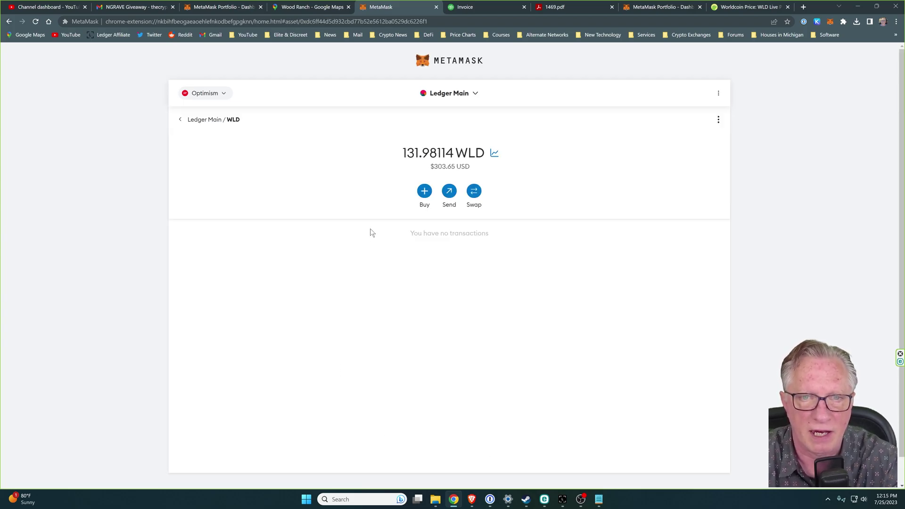
pyautogui.click(180, 121)
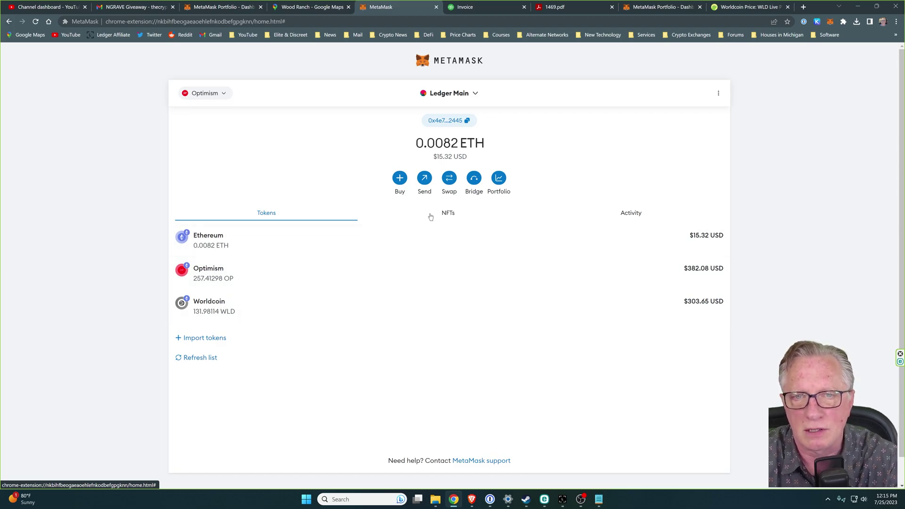
# Set up a MetaMask swap from OP into WLD, finding WLD by its pasted contract address
pyautogui.click(449, 180)
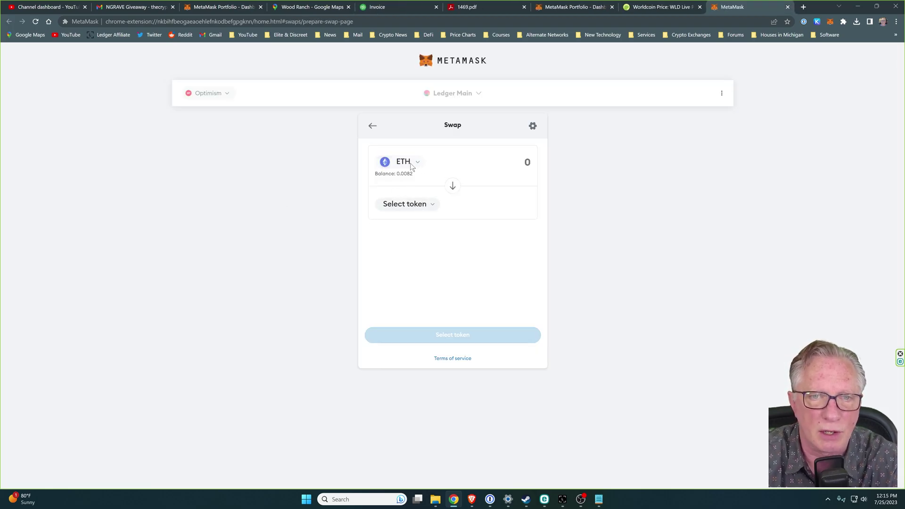
pyautogui.click(417, 164)
pyautogui.click(417, 139)
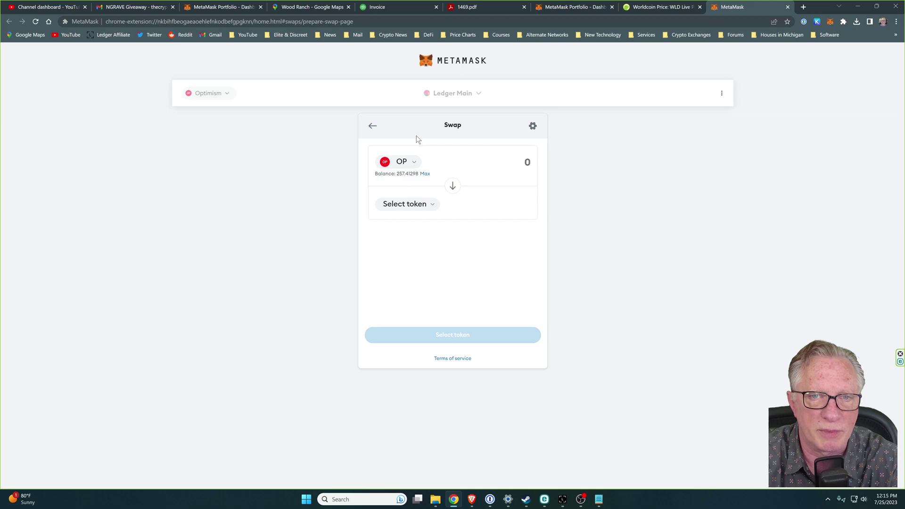
pyautogui.click(426, 204)
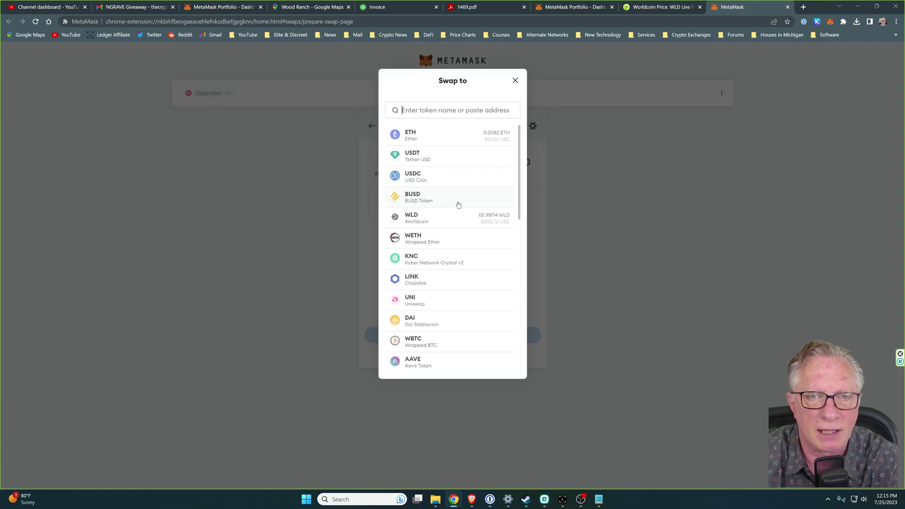
pyautogui.rightClick(417, 111)
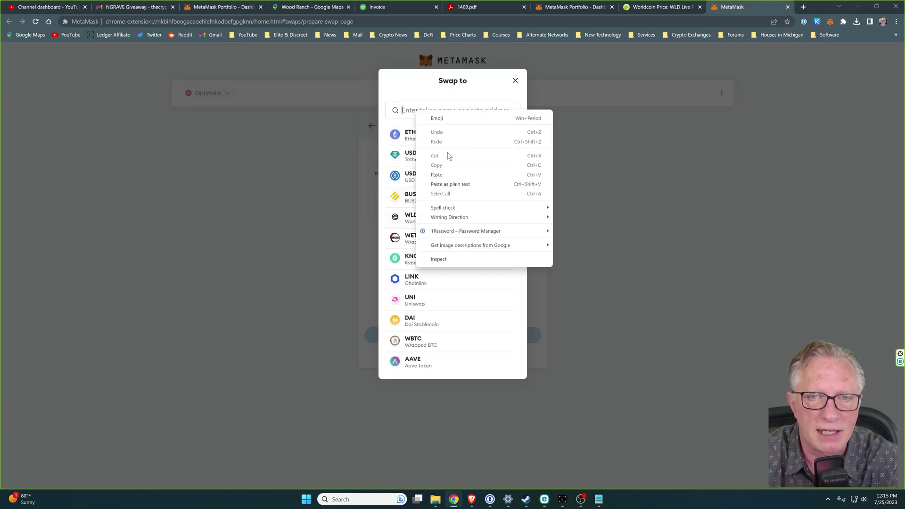
pyautogui.click(450, 176)
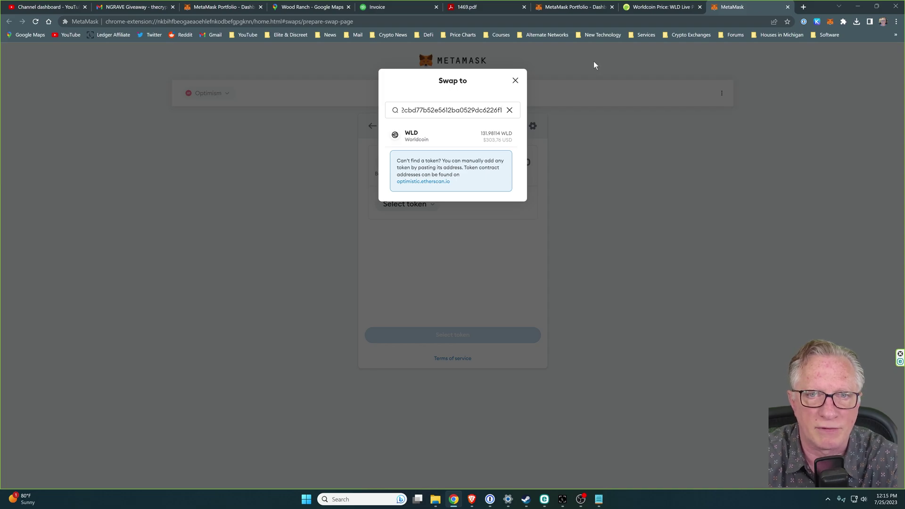
pyautogui.click(661, 7)
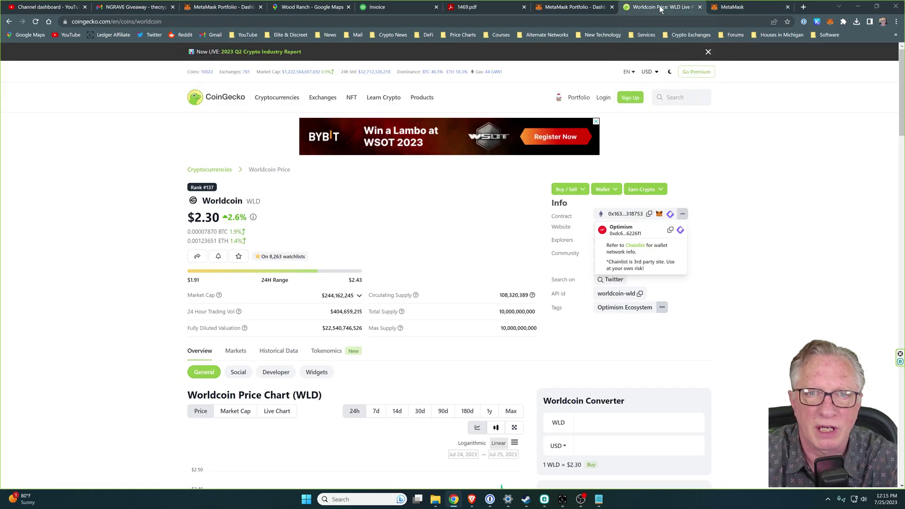
pyautogui.click(727, 13)
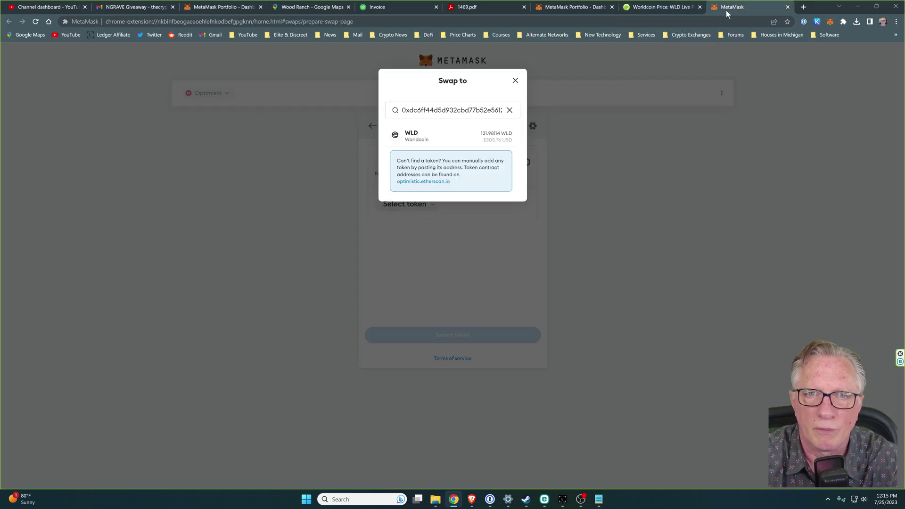
pyautogui.click(418, 137)
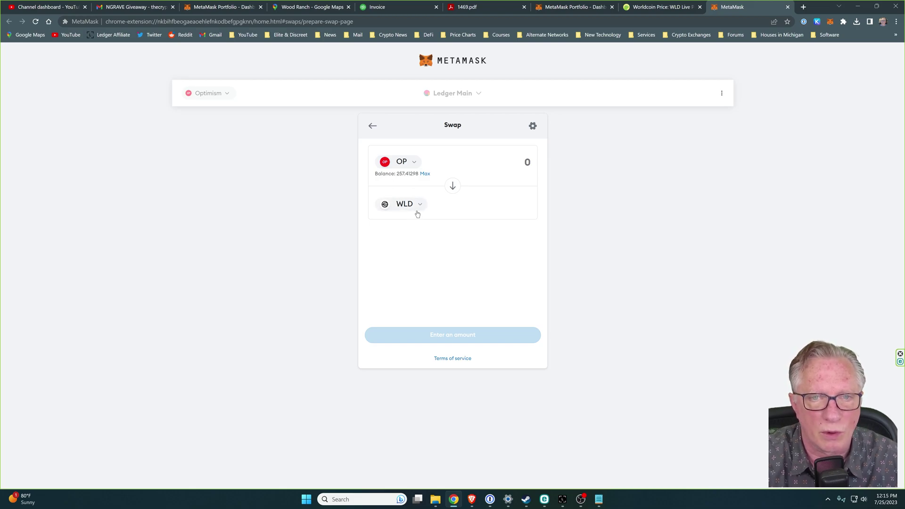
# Set the swap amount to 200 OP, quoting about 125.41 WLD
pyautogui.click(425, 174)
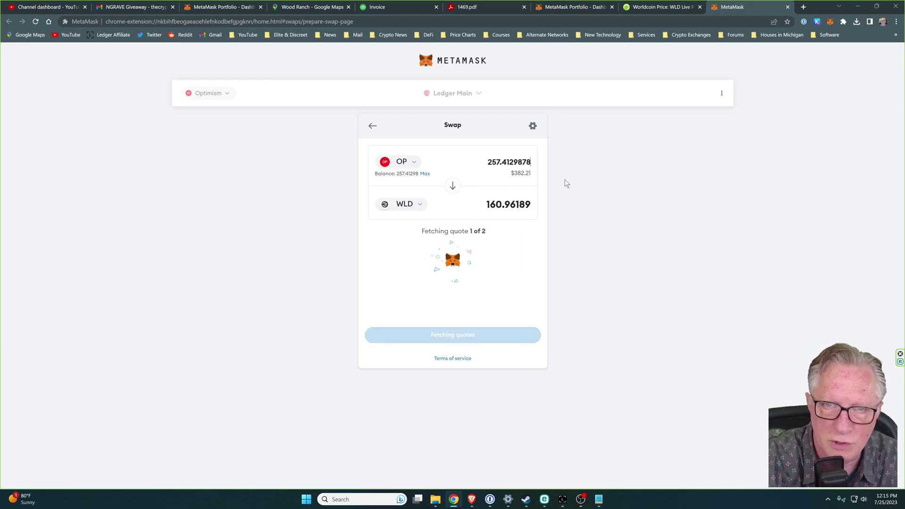
pyautogui.press('BackSpace')
pyautogui.press('BackSpace')
pyautogui.press('BackSpace')
pyautogui.press('BackSpace')
pyautogui.press('BackSpace')
pyautogui.press('BackSpace')
pyautogui.press('BackSpace')
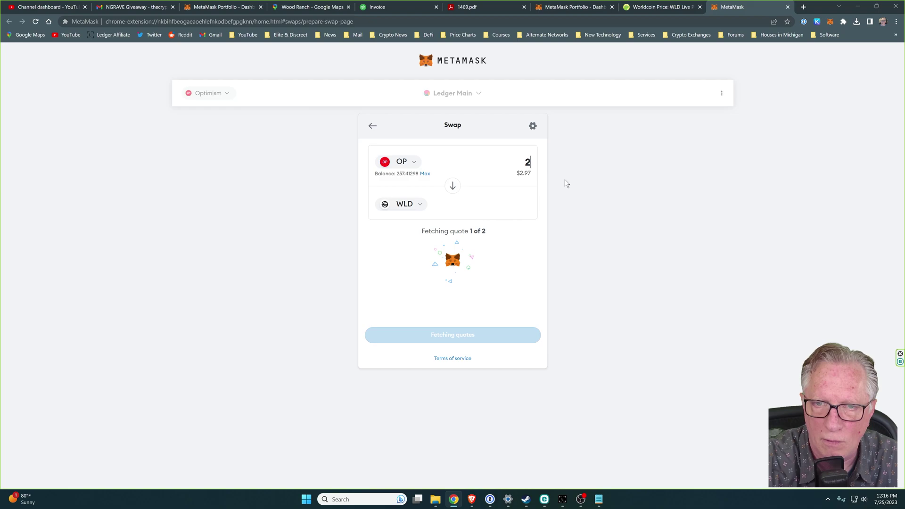
pyautogui.write('00')
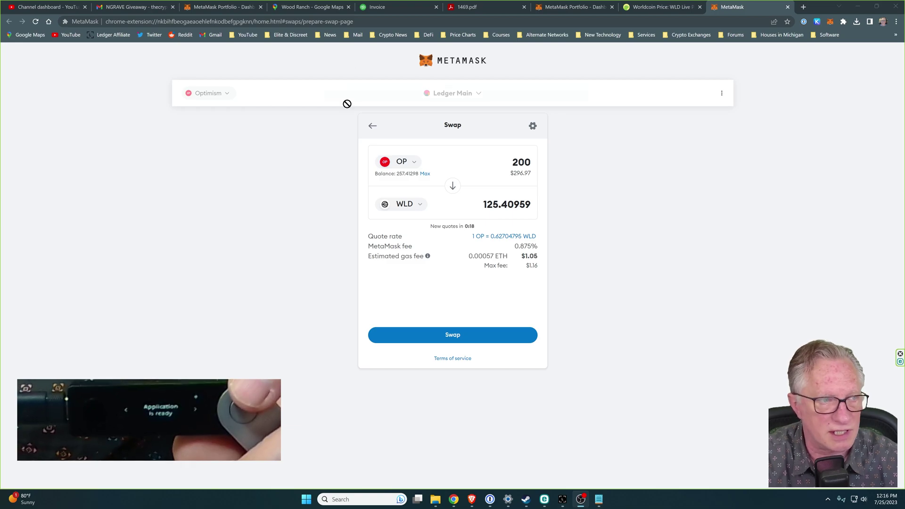
# Submit the 200 OP to WLD swap and close the Transaction complete page
pyautogui.click(454, 338)
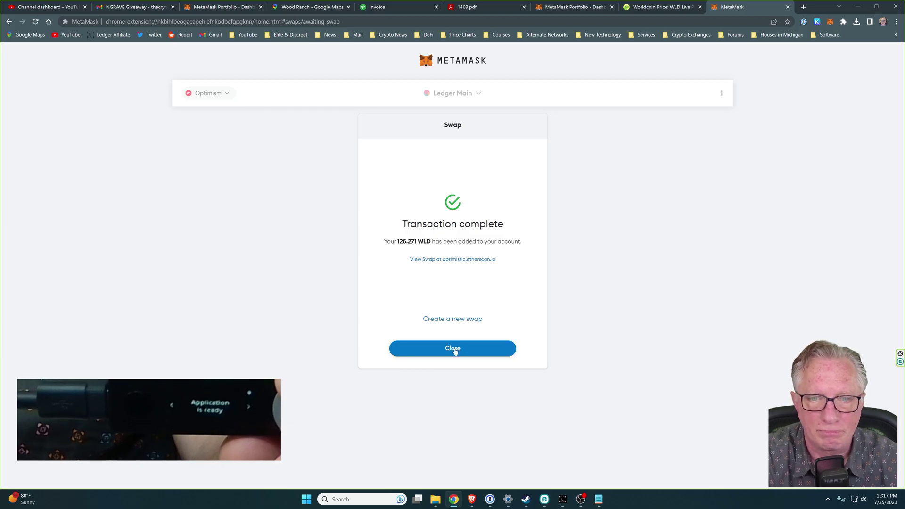
pyautogui.click(455, 351)
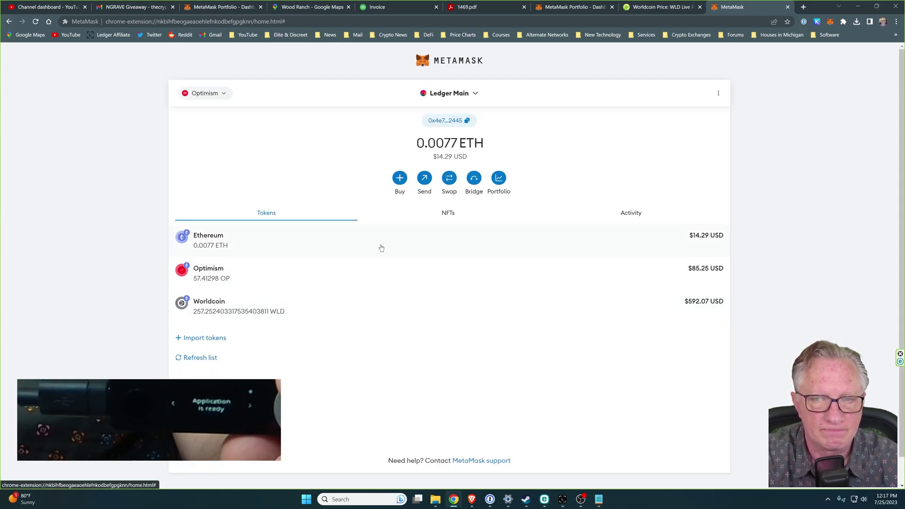